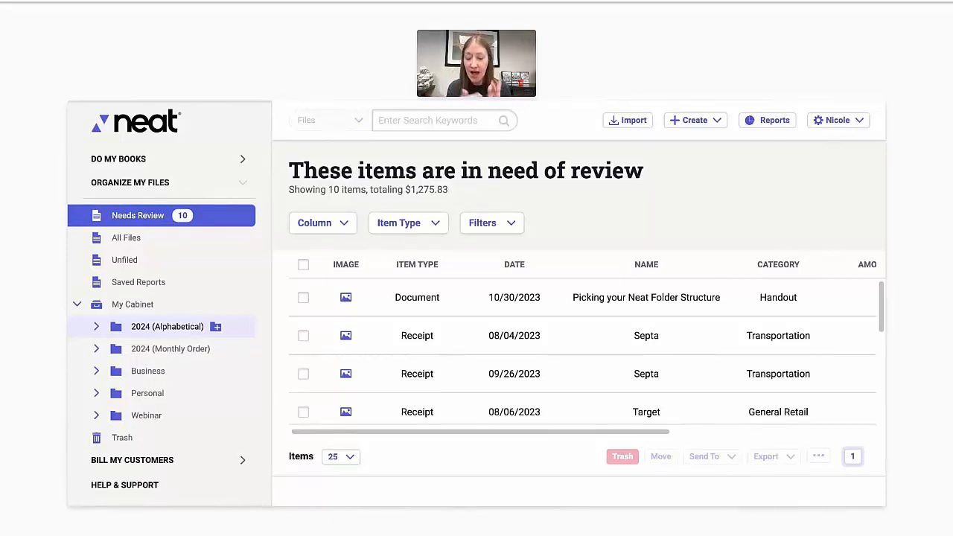
# - Look through the month subfolders of the 2024 (Alphabetical) folder in My Cabinet and collapse the folder again
pyautogui.click(97, 327)
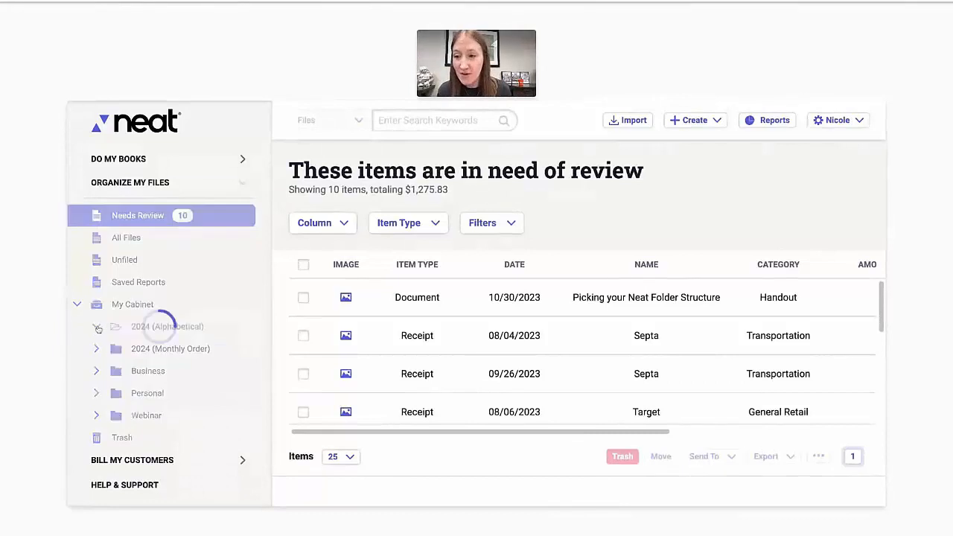
pyautogui.scroll(-2, 168, 350)
pyautogui.scroll(-2, 169, 350)
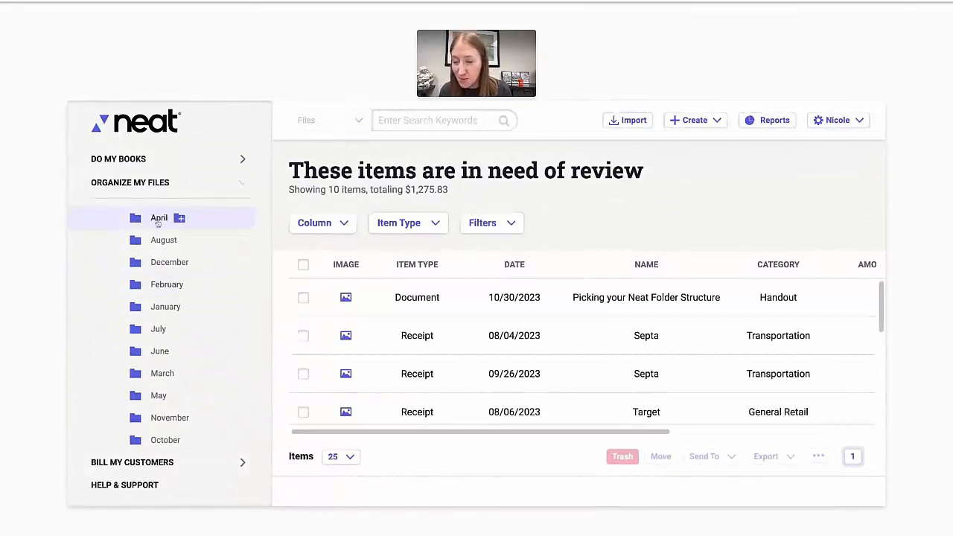
pyautogui.scroll(-2, 173, 297)
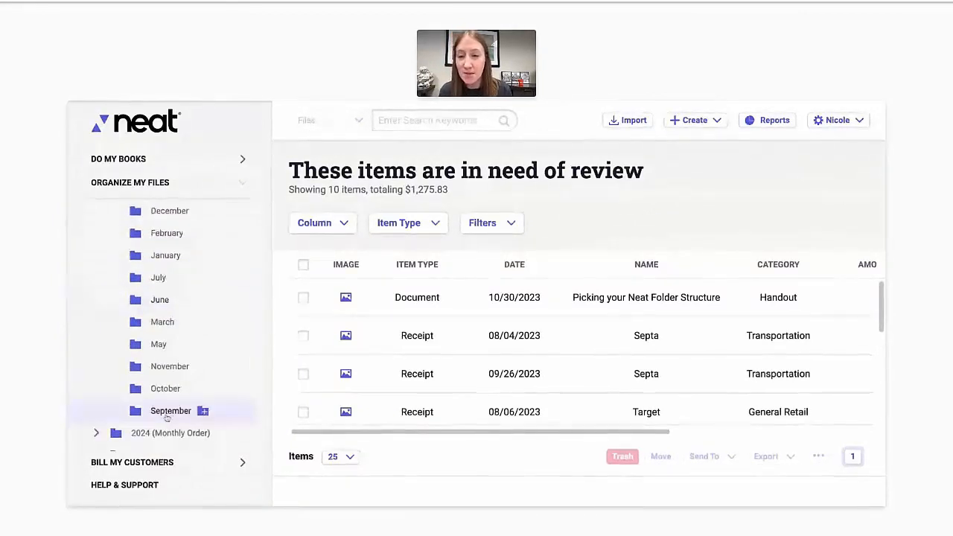
pyautogui.scroll(3, 167, 418)
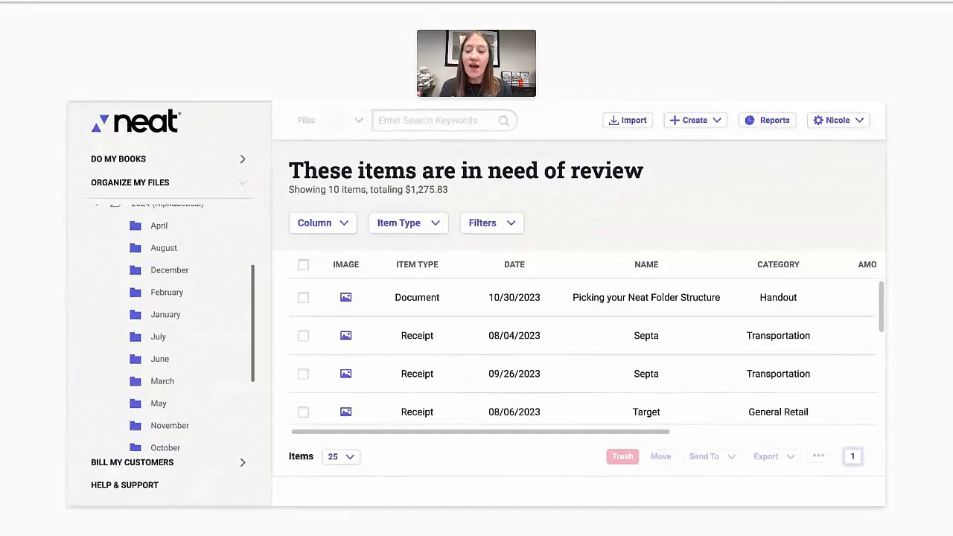
pyautogui.scroll(1, 167, 423)
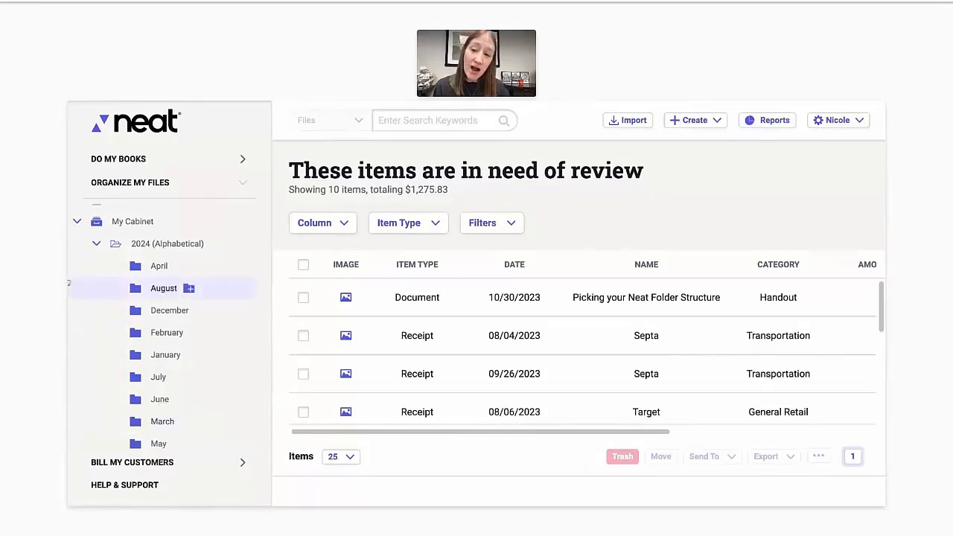
pyautogui.click(96, 245)
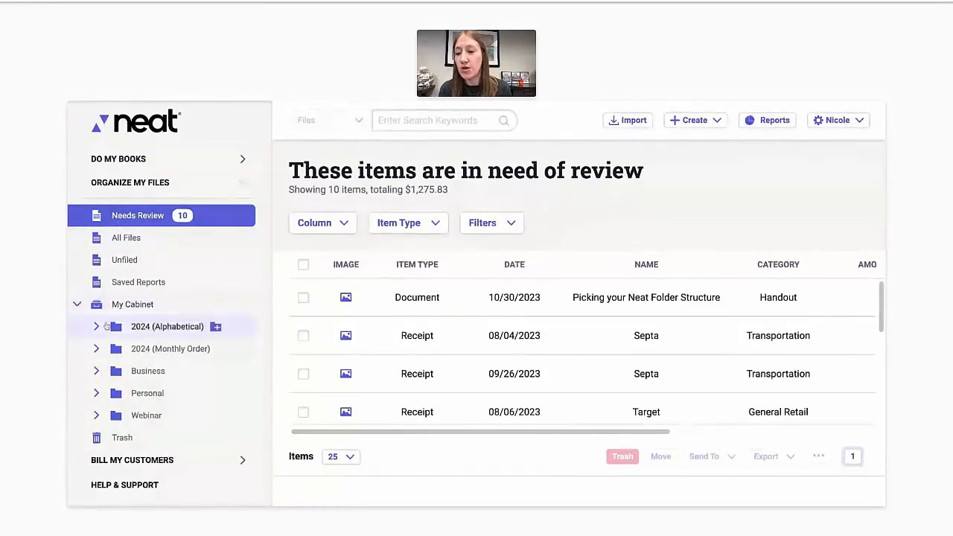
# - Look through the numbered month subfolders of the 2024 (Monthly Order) folder, from 01 - January to 12 - December, and collapse it
pyautogui.click(97, 348)
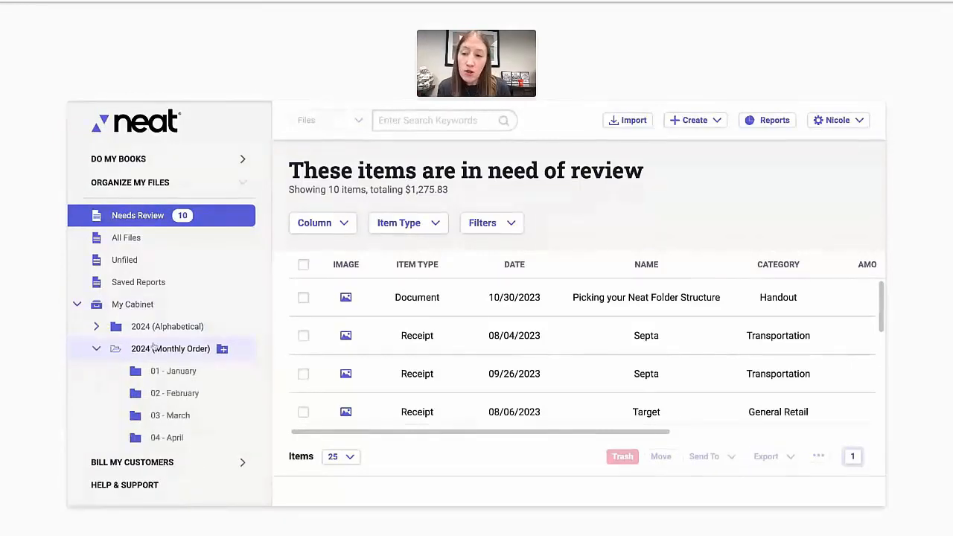
pyautogui.scroll(-3, 180, 295)
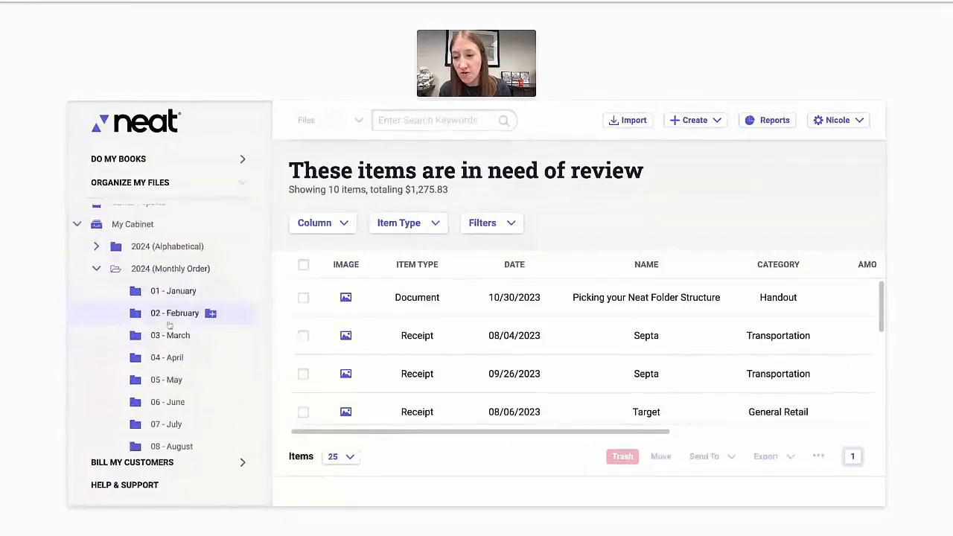
pyautogui.scroll(-2, 176, 364)
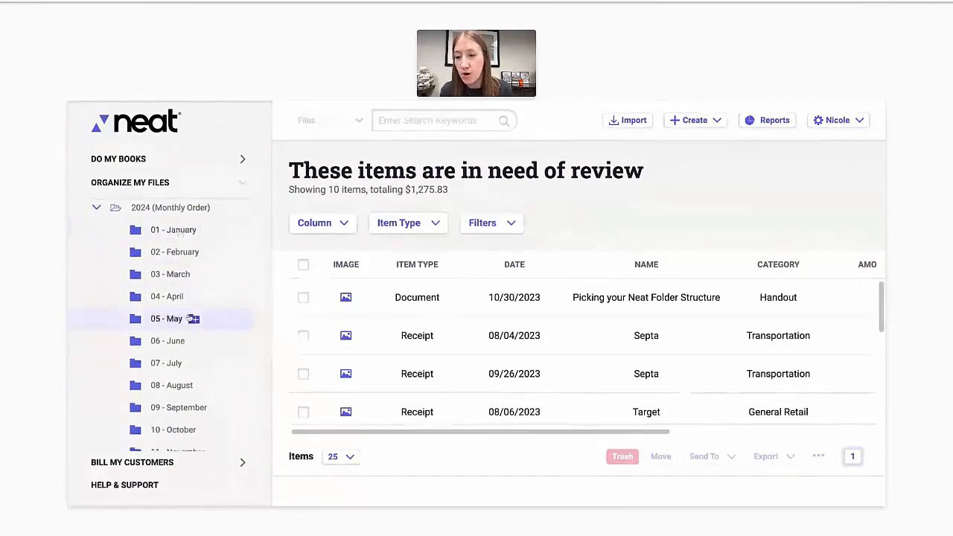
pyautogui.scroll(-2, 175, 312)
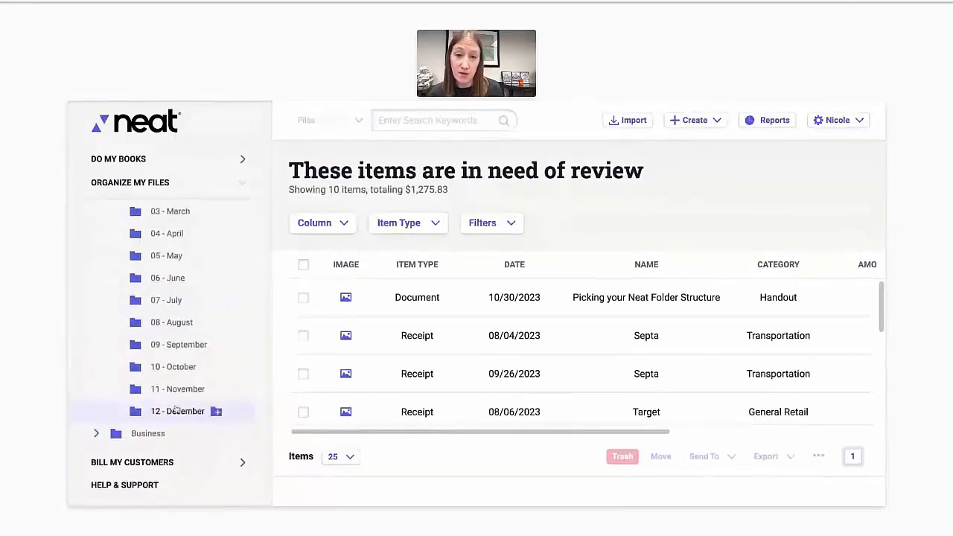
pyautogui.scroll(2, 186, 346)
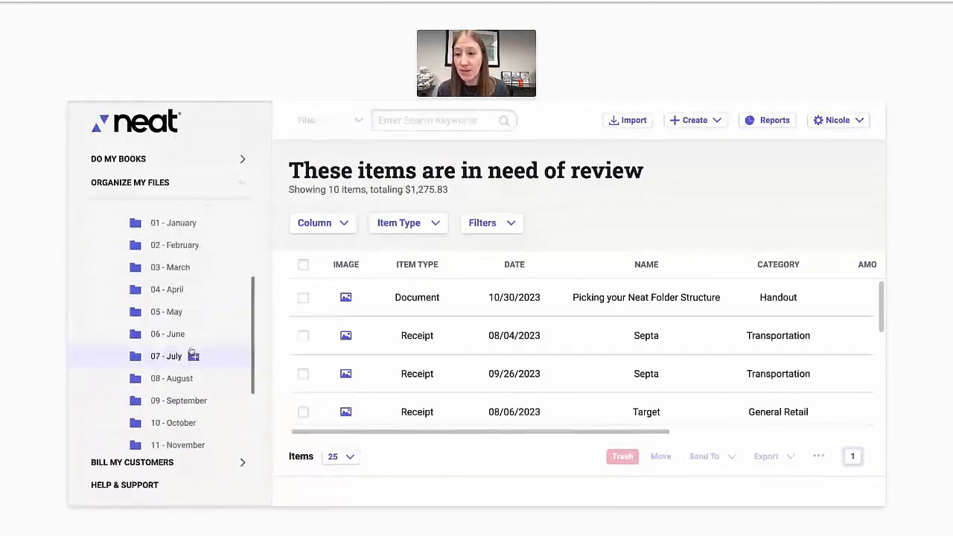
pyautogui.scroll(2, 191, 350)
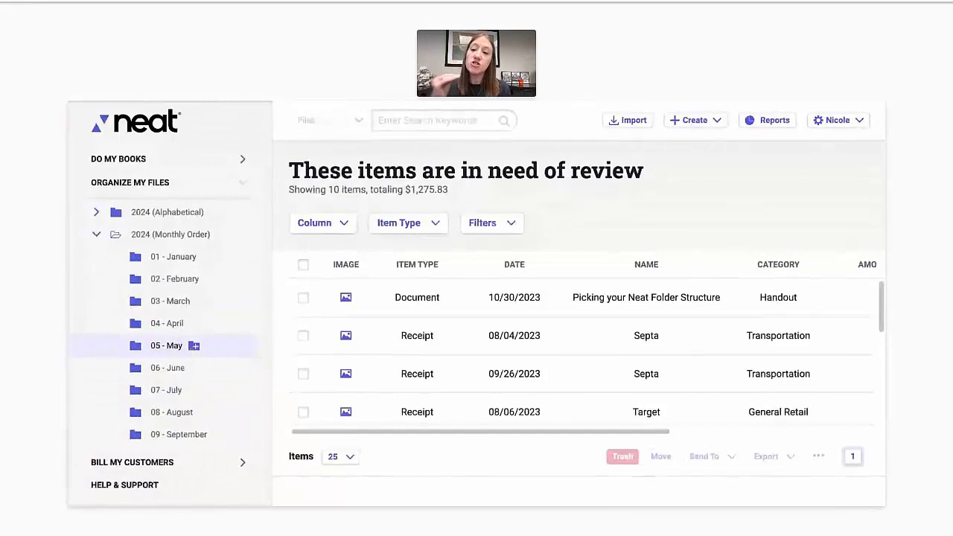
pyautogui.scroll(3, 99, 236)
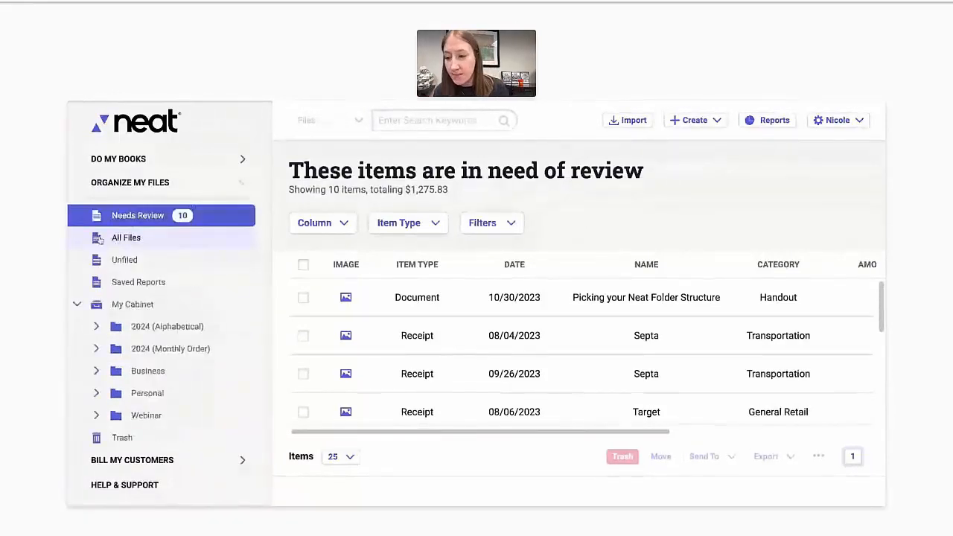
# - Examine the numbered subfolders of Managing your Files in Neat inside the Webinar folder and collapse the folders again
pyautogui.click(96, 414)
pyautogui.scroll(-2, 99, 417)
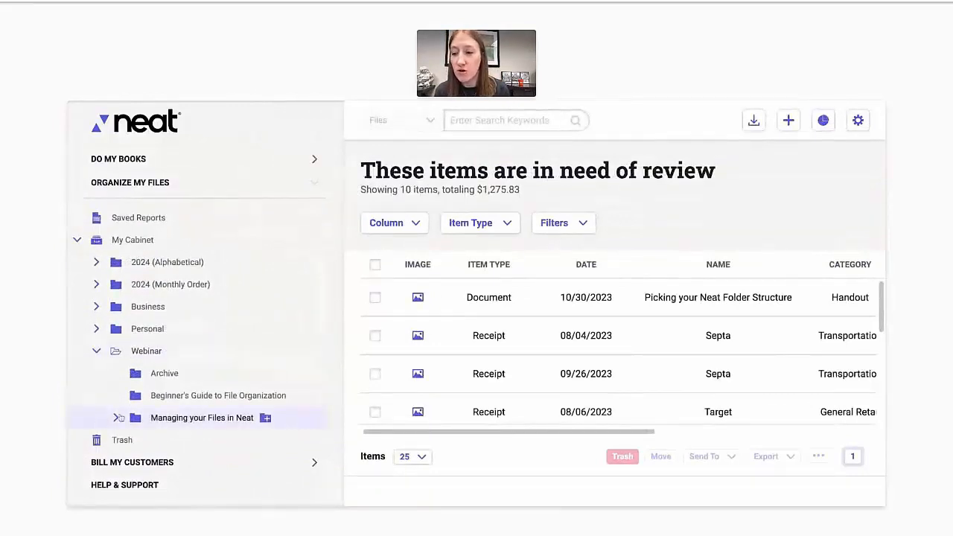
pyautogui.click(116, 418)
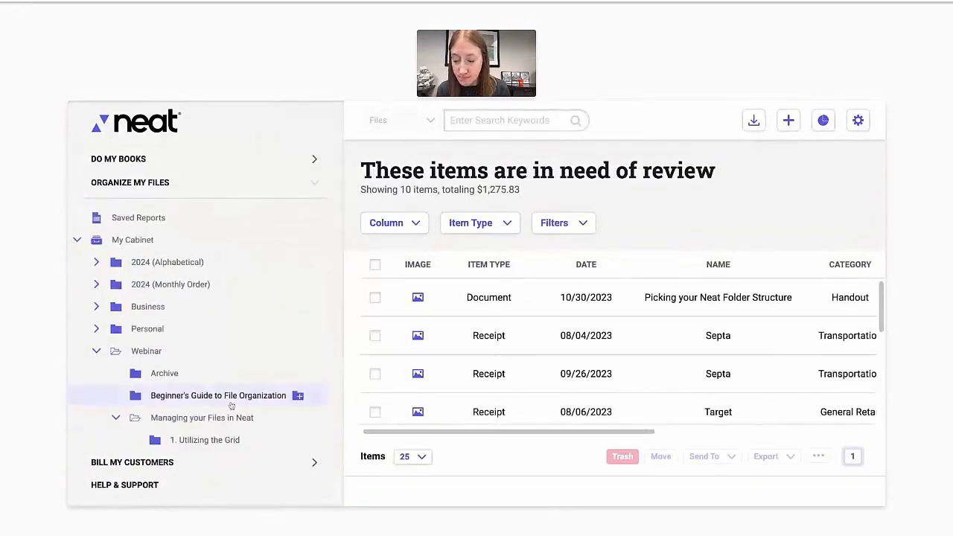
pyautogui.scroll(-3, 230, 402)
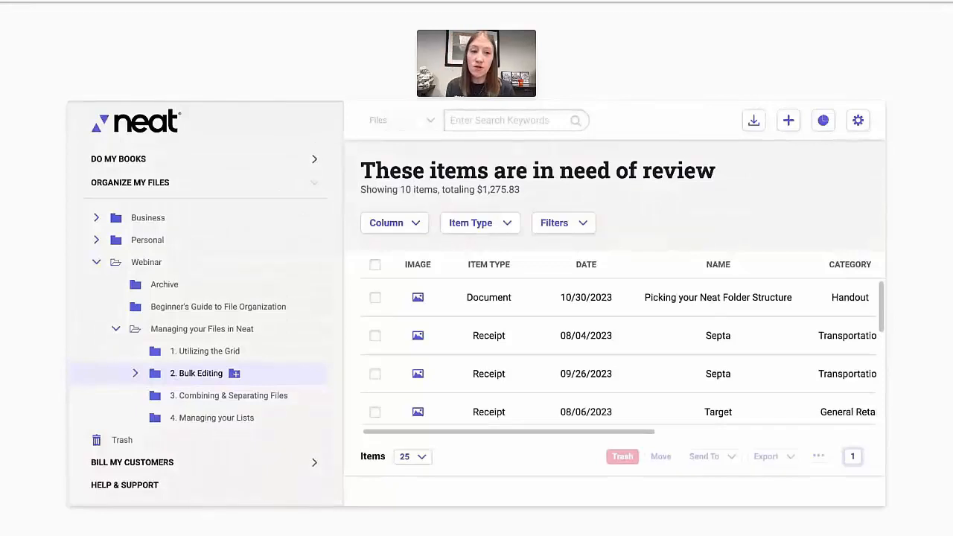
pyautogui.click(115, 329)
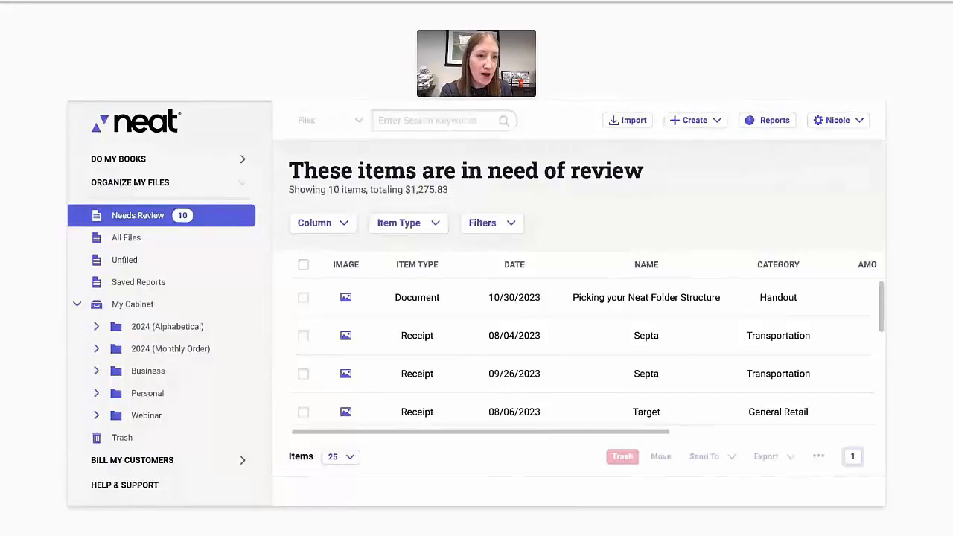
# - Show the Needs Review list and open the Septa receipt dated 09/26/2023
pyautogui.hotkey('ctrl', '-')
pyautogui.hotkey('ctrl', '-')
pyautogui.hotkey('ctrl', '-')
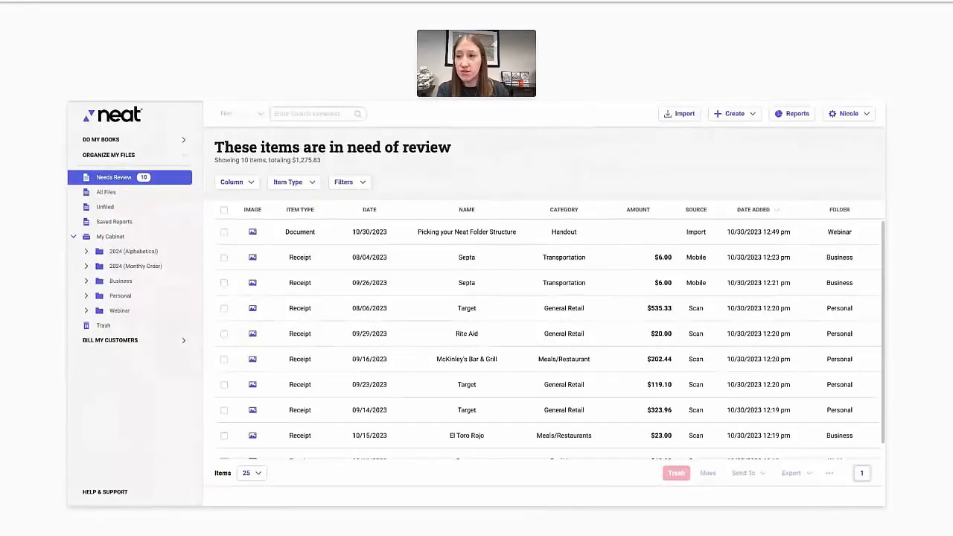
pyautogui.click(117, 179)
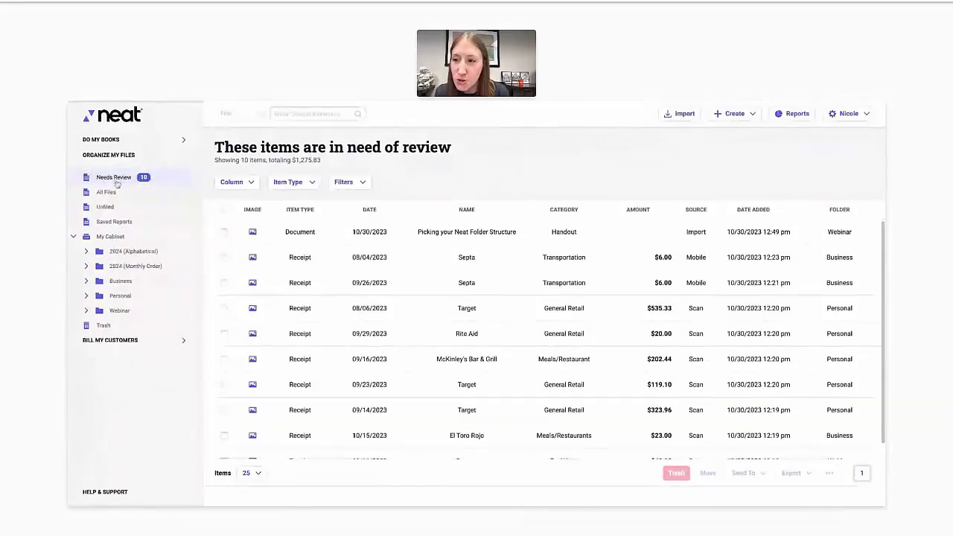
pyautogui.click(147, 177)
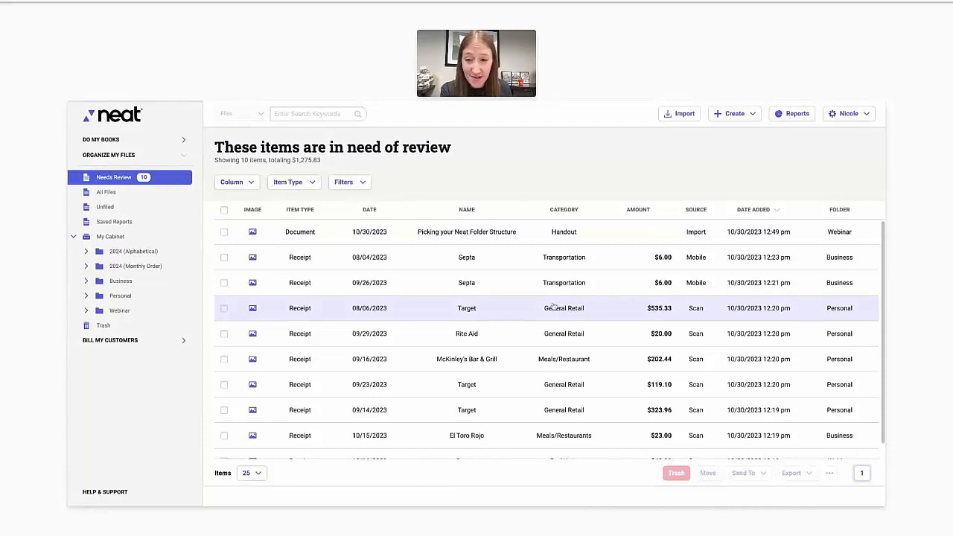
pyautogui.click(446, 283)
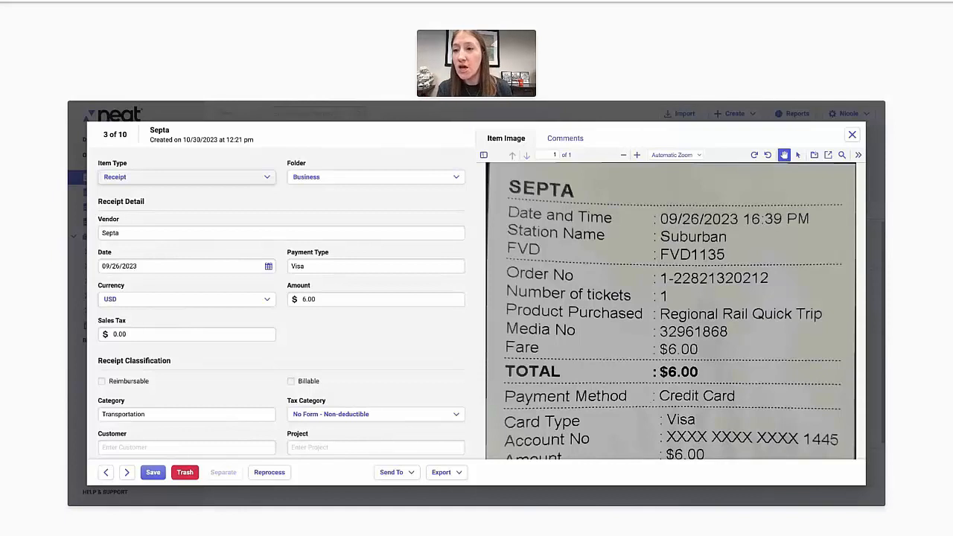
# - Start reclassifying the Septa receipt as a Document, view the available item types and cancel the reprocessing
pyautogui.click(186, 177)
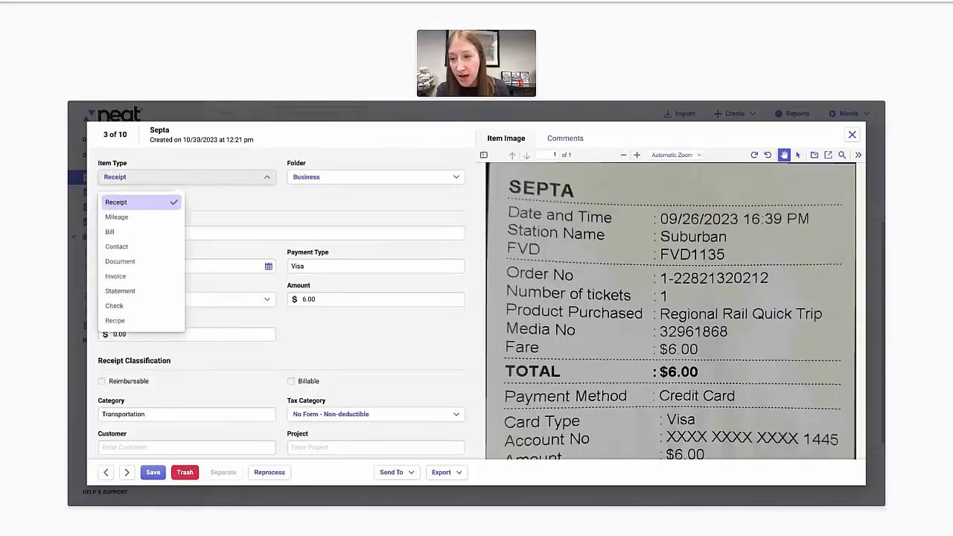
pyautogui.click(125, 262)
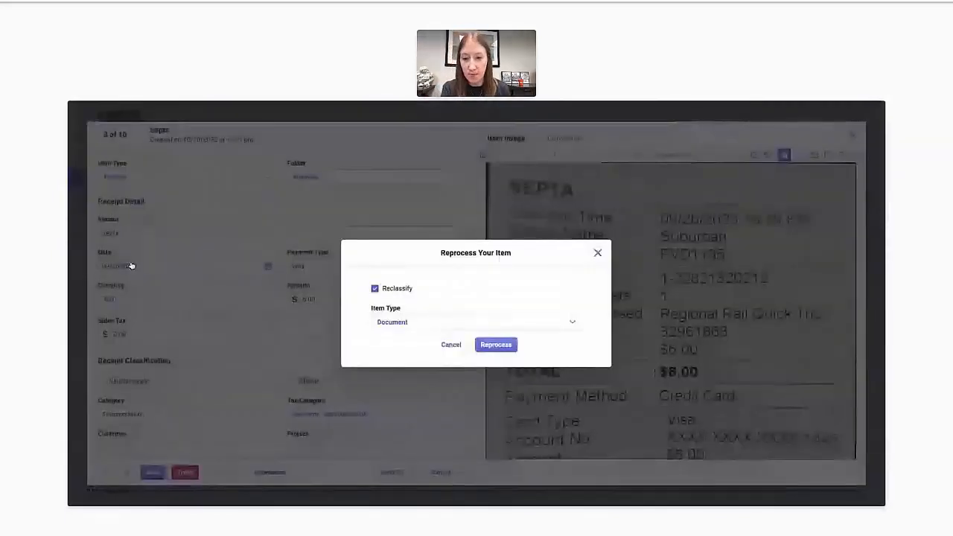
pyautogui.click(495, 322)
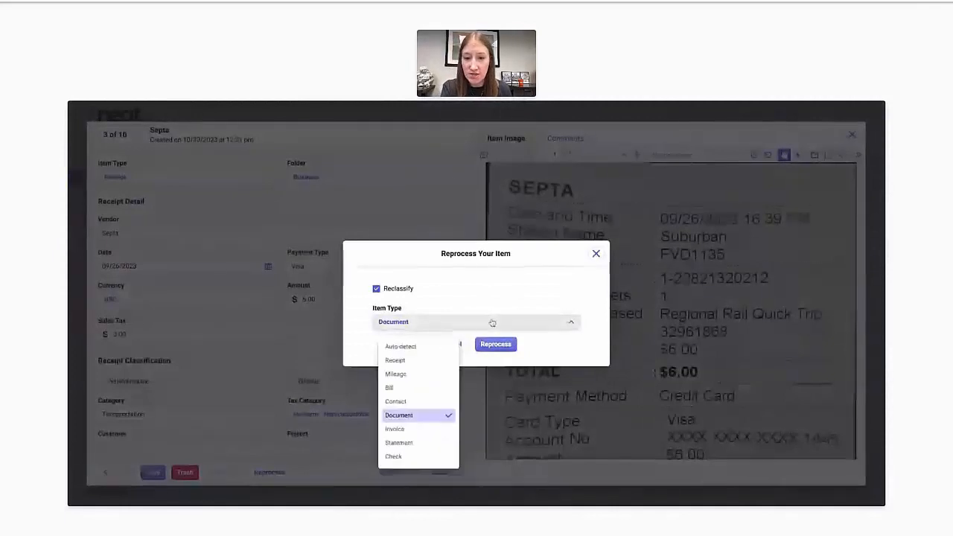
pyautogui.click(458, 298)
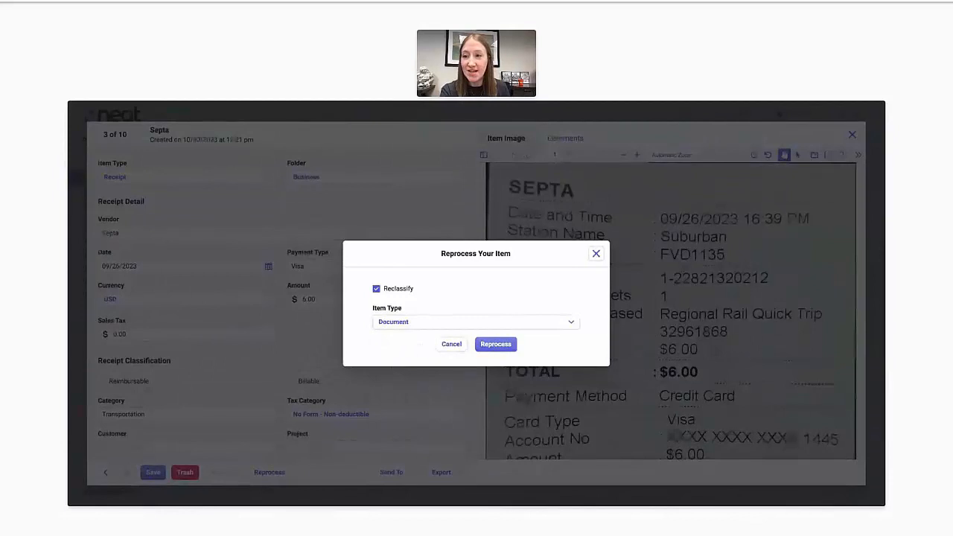
pyautogui.click(485, 346)
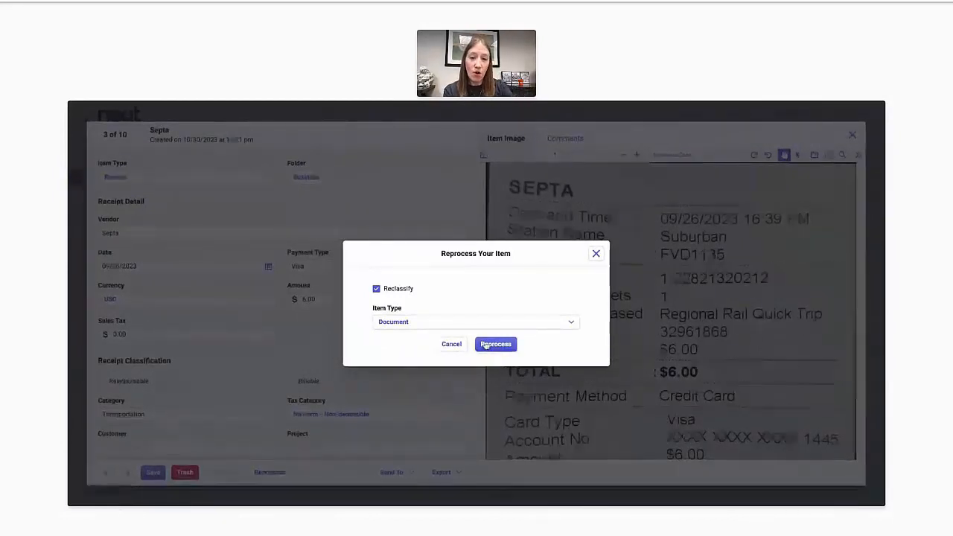
pyautogui.click(451, 345)
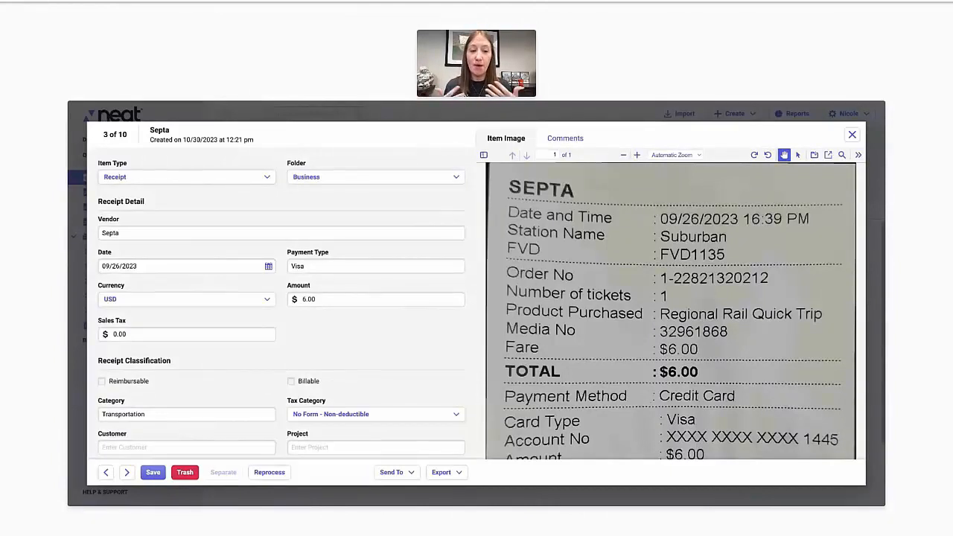
# - Check the receipt's vendor, payment type and amount against the scanned Septa receipt image
pyautogui.click(146, 232)
pyautogui.click(304, 250)
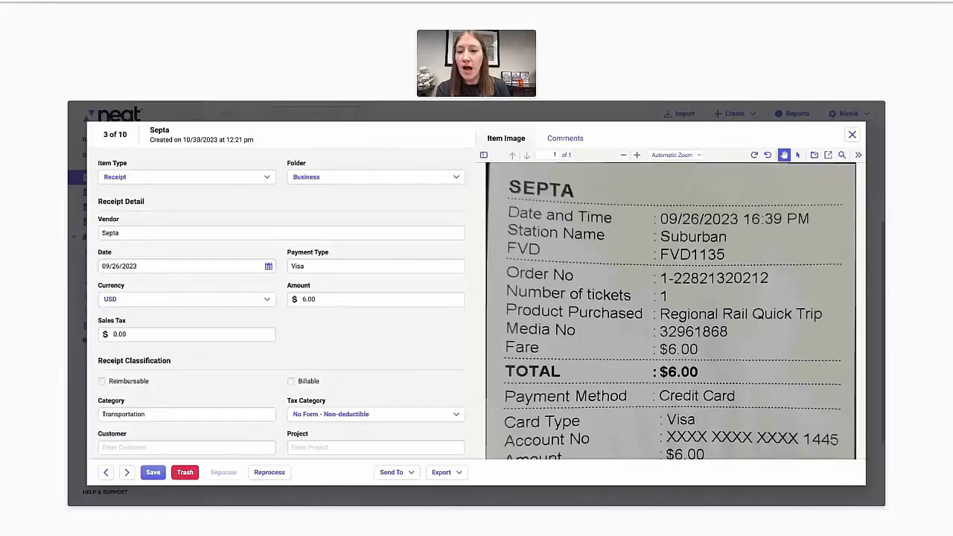
pyautogui.click(324, 267)
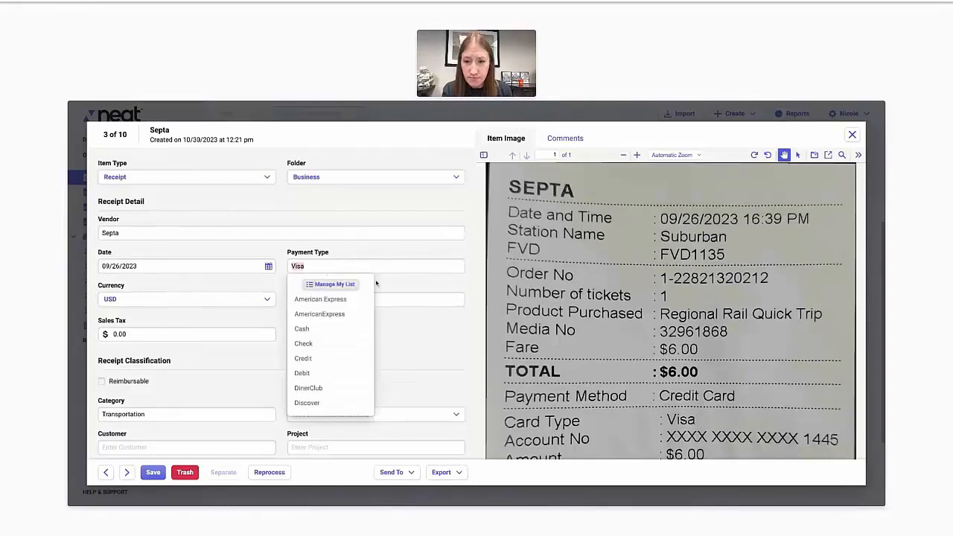
pyautogui.click(401, 293)
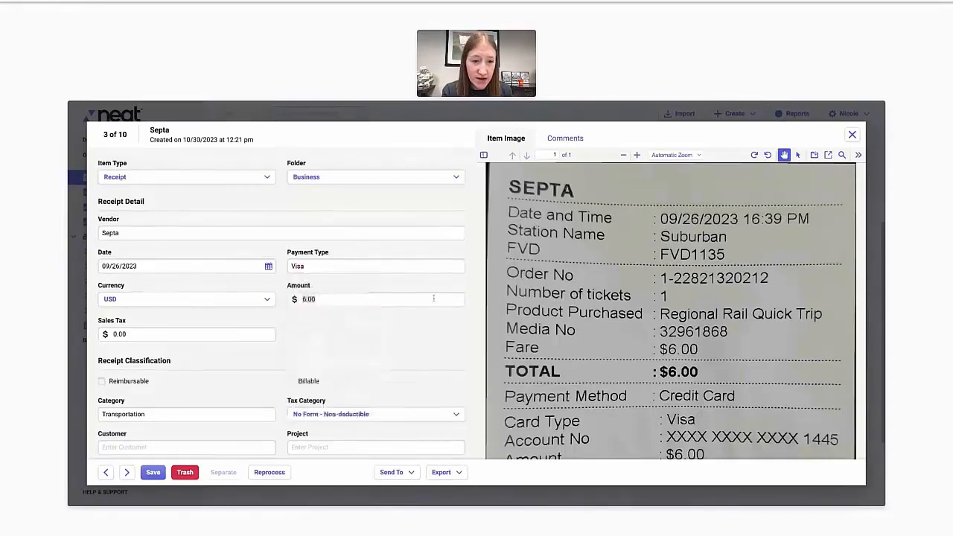
pyautogui.scroll(-3, 715, 354)
pyautogui.scroll(2, 715, 354)
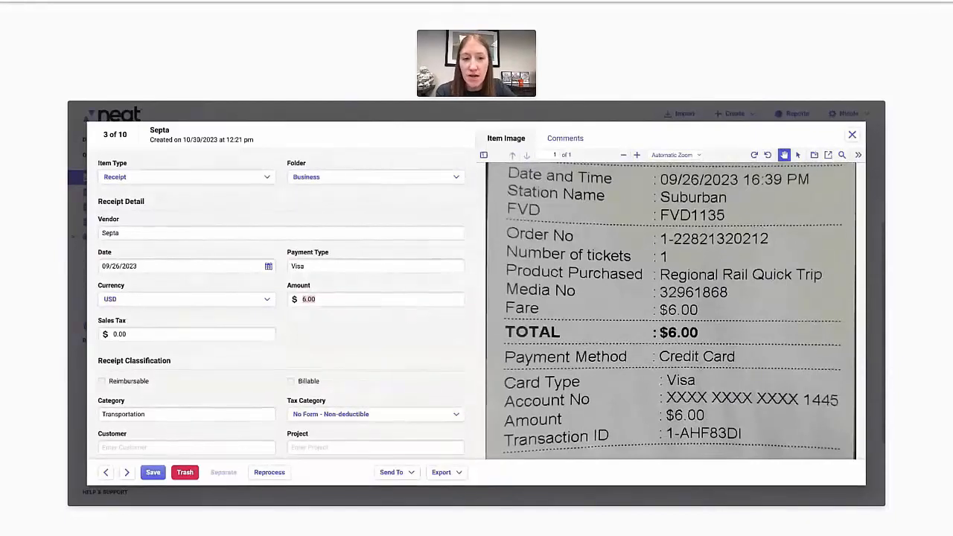
pyautogui.scroll(1, 586, 253)
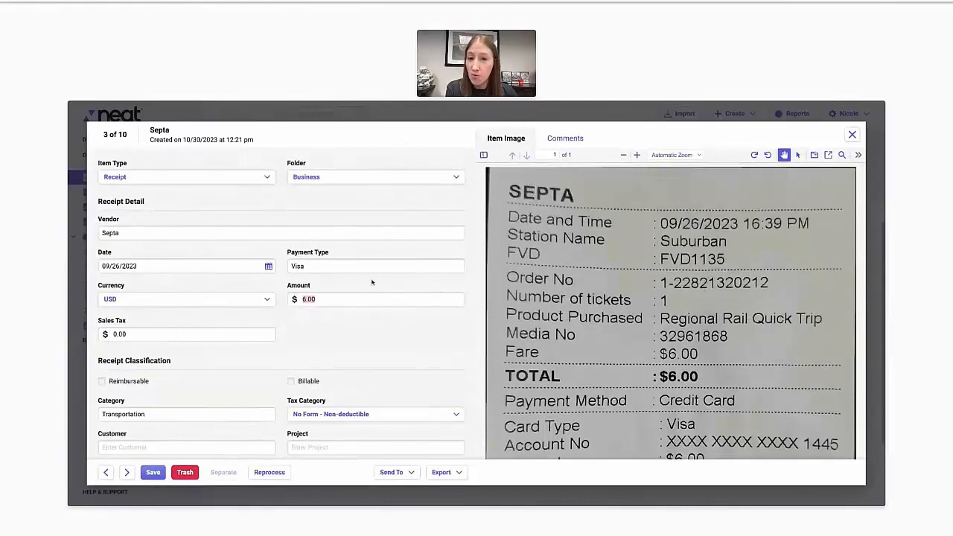
# - Change the Septa receipt's category to Train Ticket under Receipt Classification
pyautogui.click(349, 352)
pyautogui.scroll(-3, 349, 352)
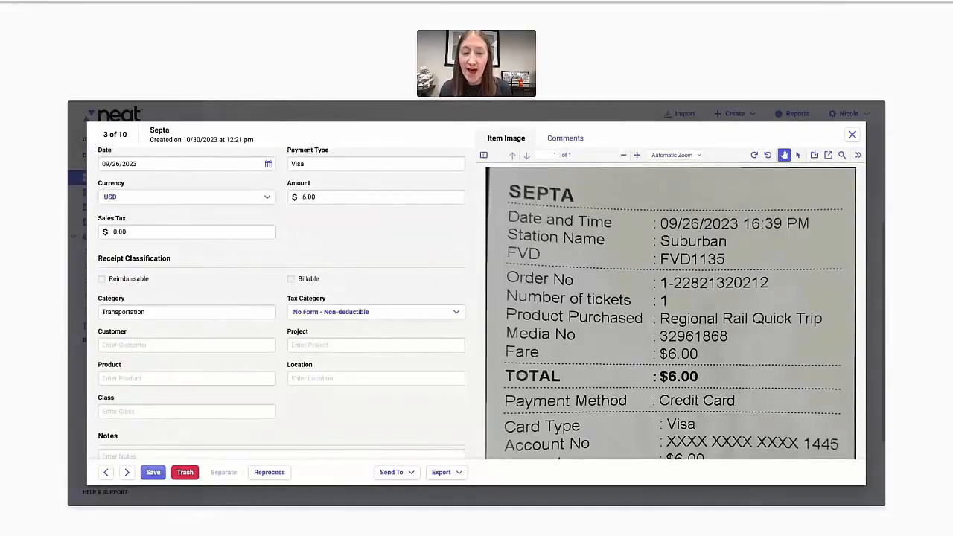
pyautogui.doubleClick(123, 312)
pyautogui.write('Train Ticket')
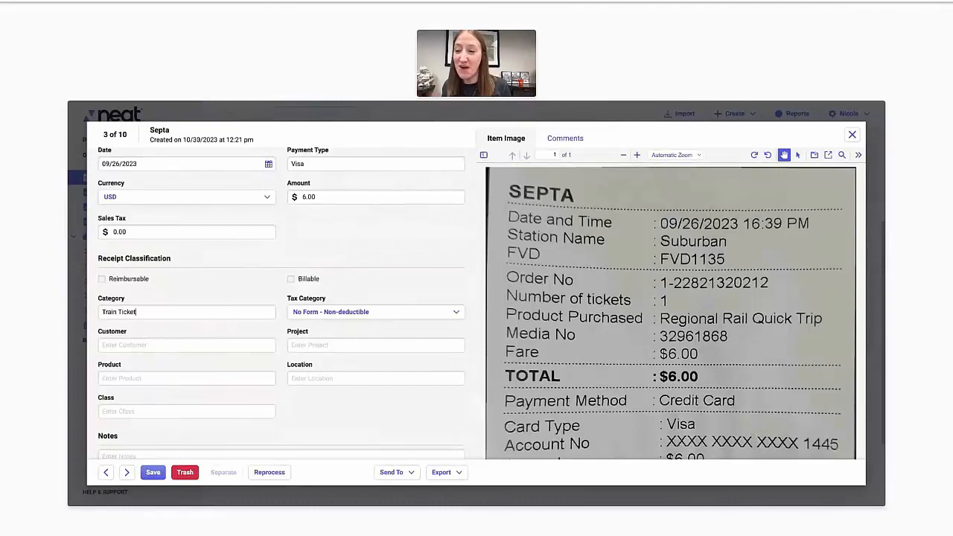
pyautogui.scroll(-1, 300, 391)
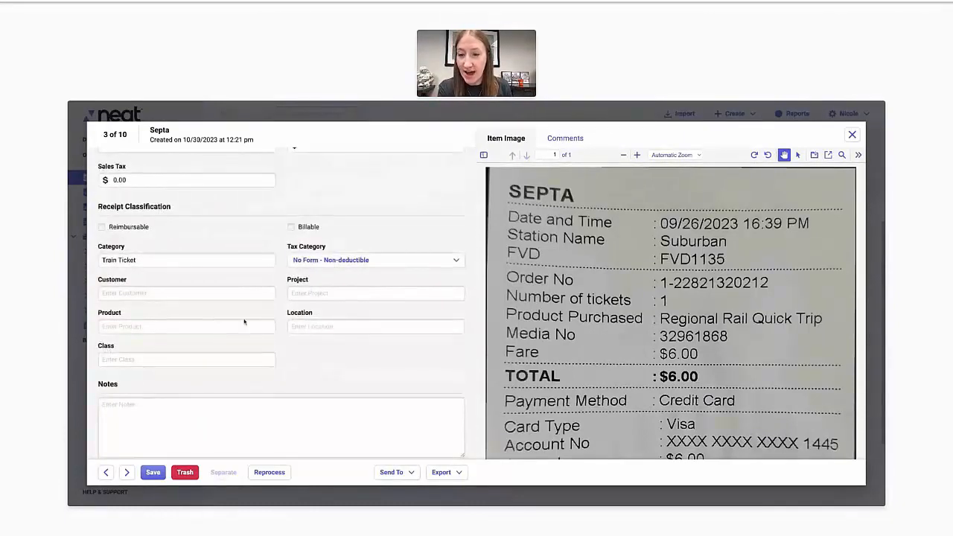
# - Assign the Septa receipt to the File Organization Webinar project and enter the note "Add notes."
pyautogui.click(340, 295)
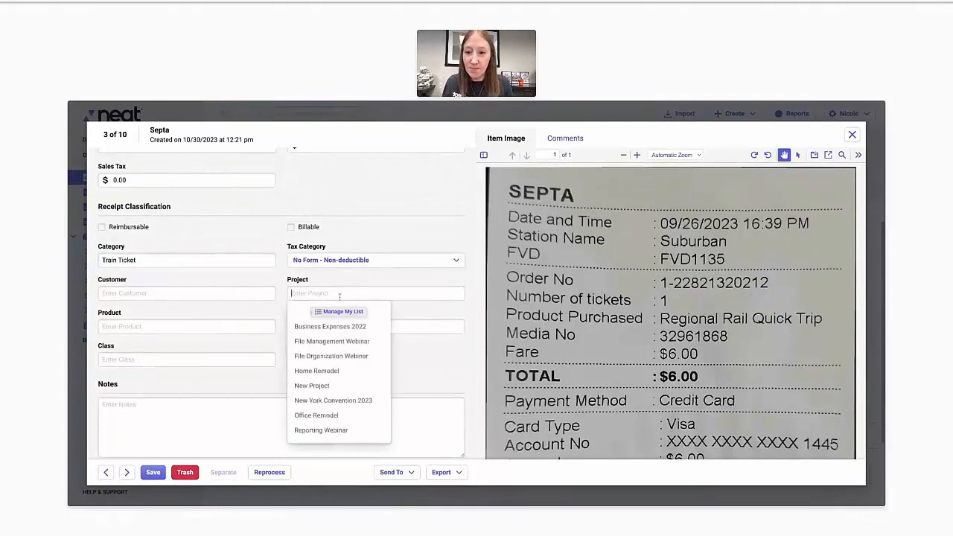
pyautogui.click(330, 357)
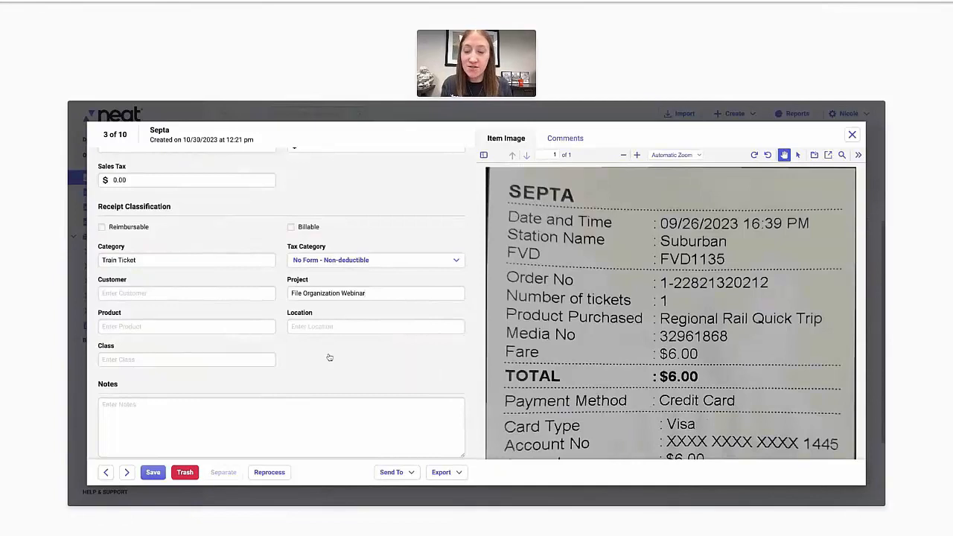
pyautogui.write('Add notes')
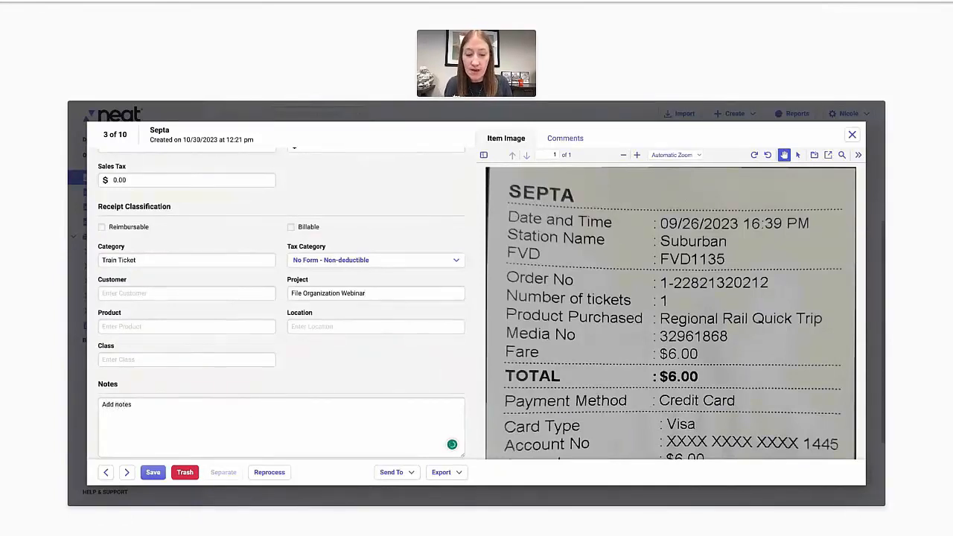
pyautogui.write('.')
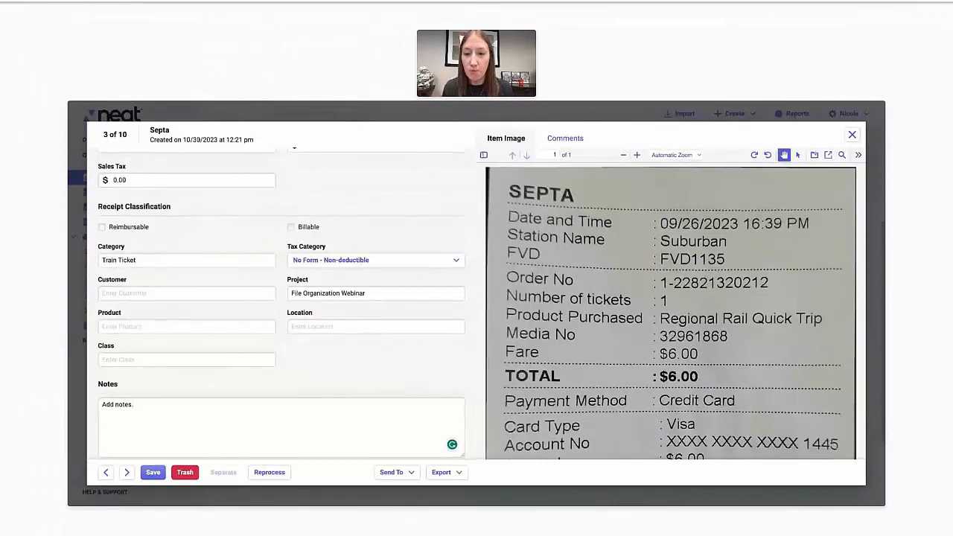
# - Save the Septa receipt's changes and advance to the Target receipt
pyautogui.scroll(3, 283, 298)
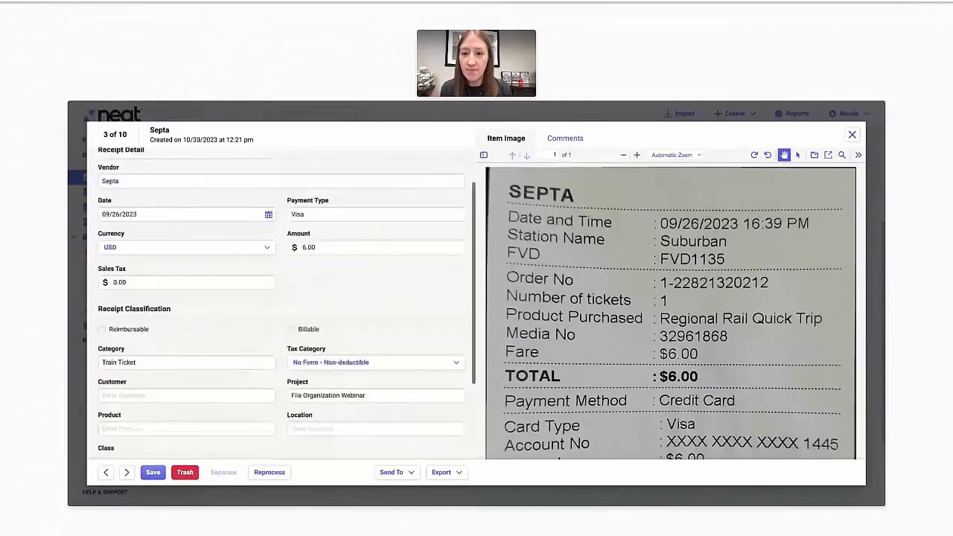
pyautogui.scroll(2, 356, 186)
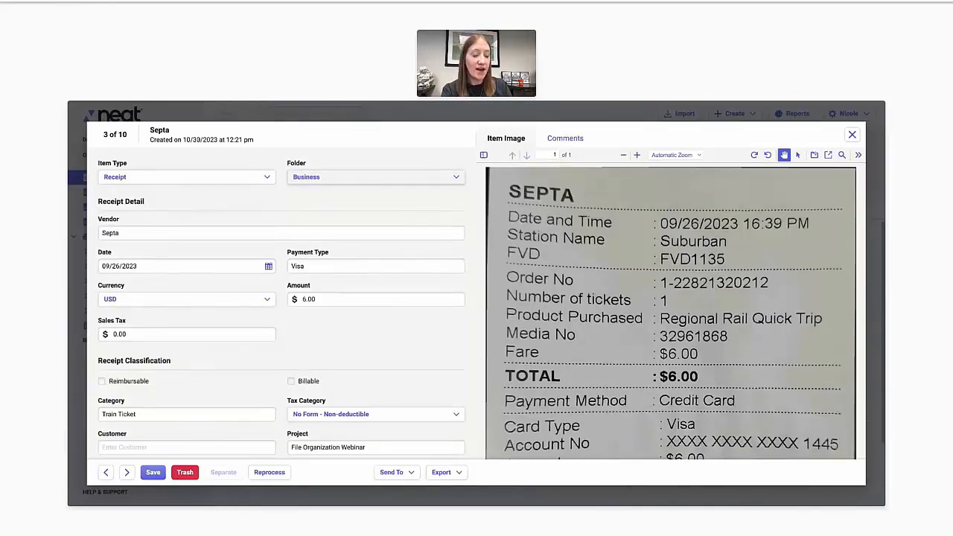
pyautogui.click(153, 472)
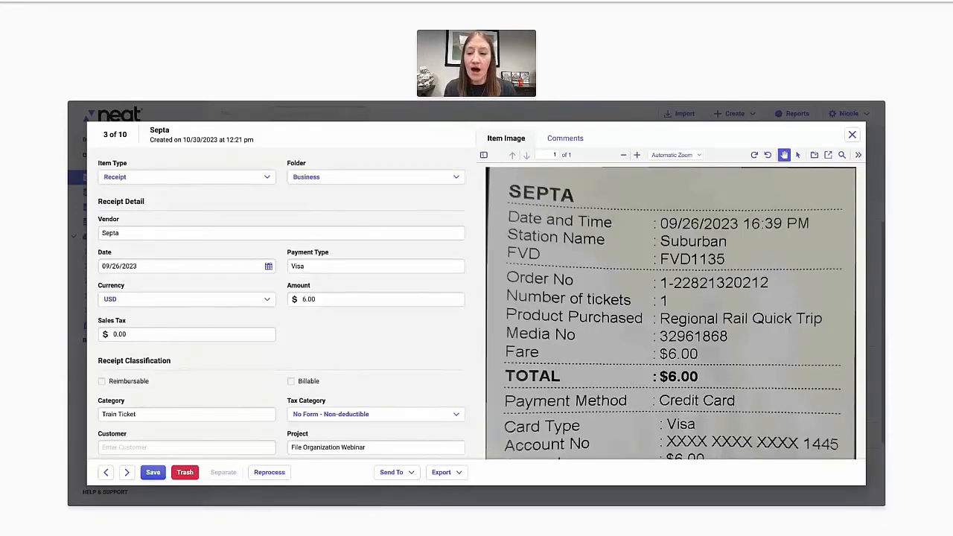
pyautogui.click(128, 474)
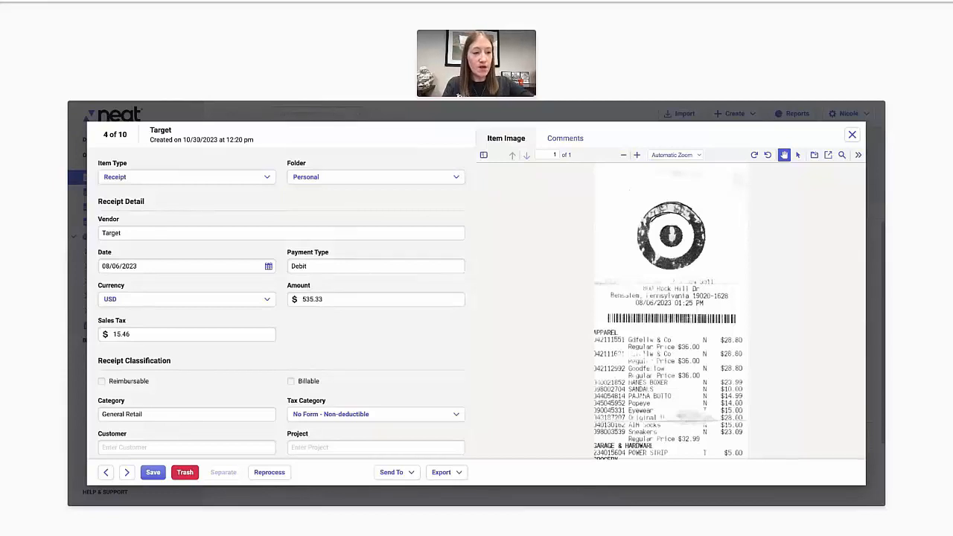
# - Check the Target receipt's item type and view the subfolders of Personal among its folder choices
pyautogui.press('Tab')
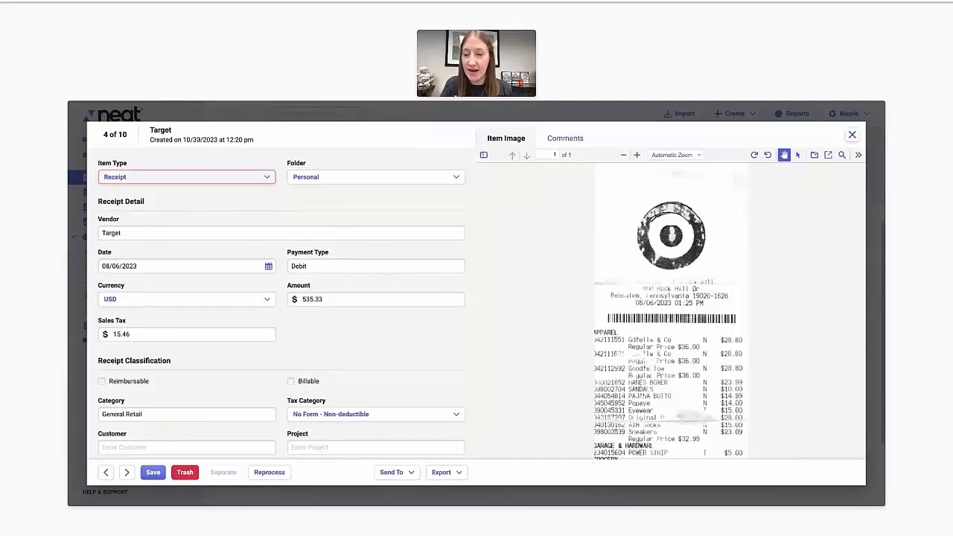
pyautogui.click(172, 178)
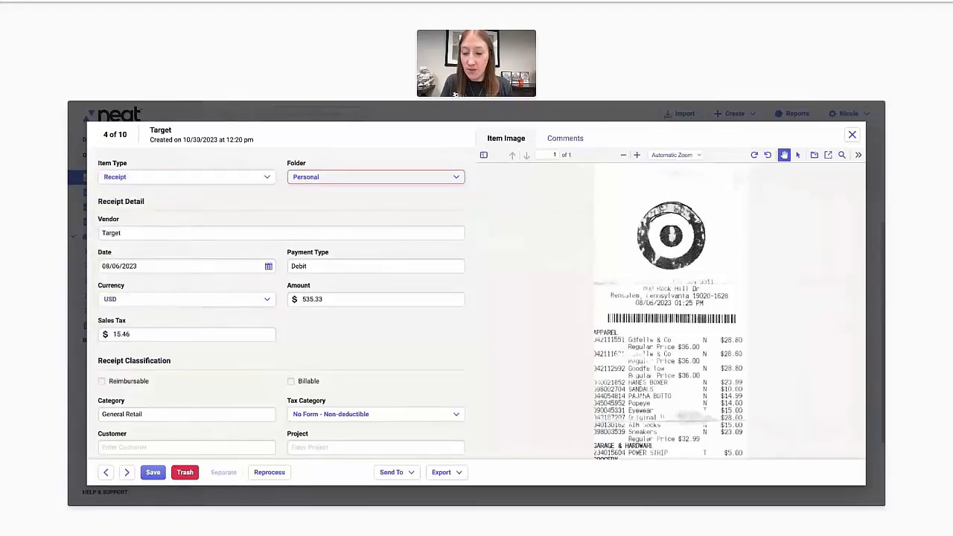
pyautogui.click(376, 177)
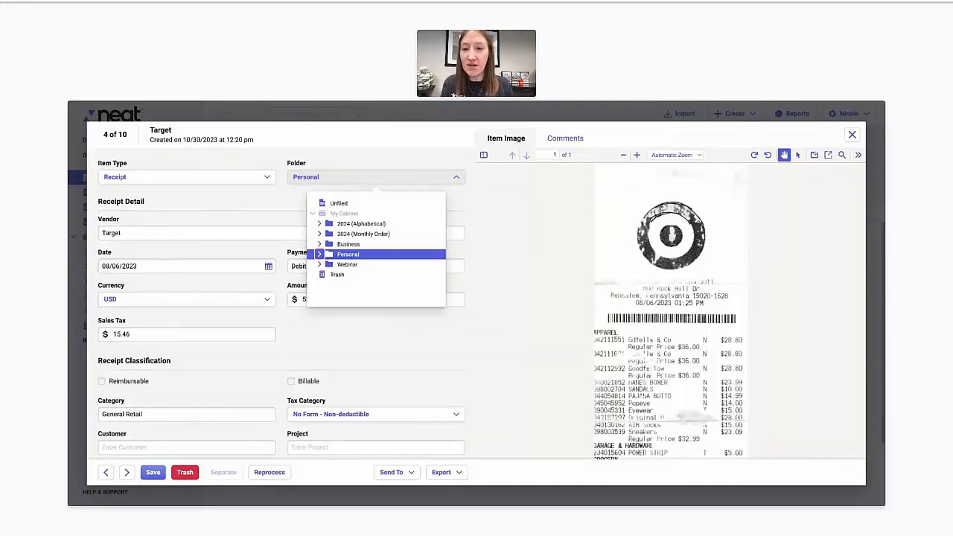
pyautogui.click(319, 254)
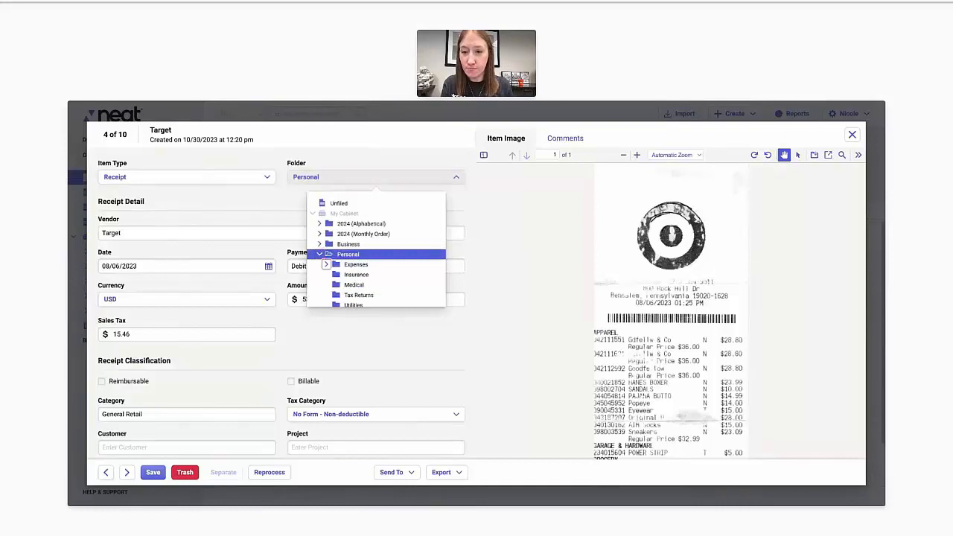
pyautogui.scroll(-1, 376, 253)
pyautogui.click(268, 217)
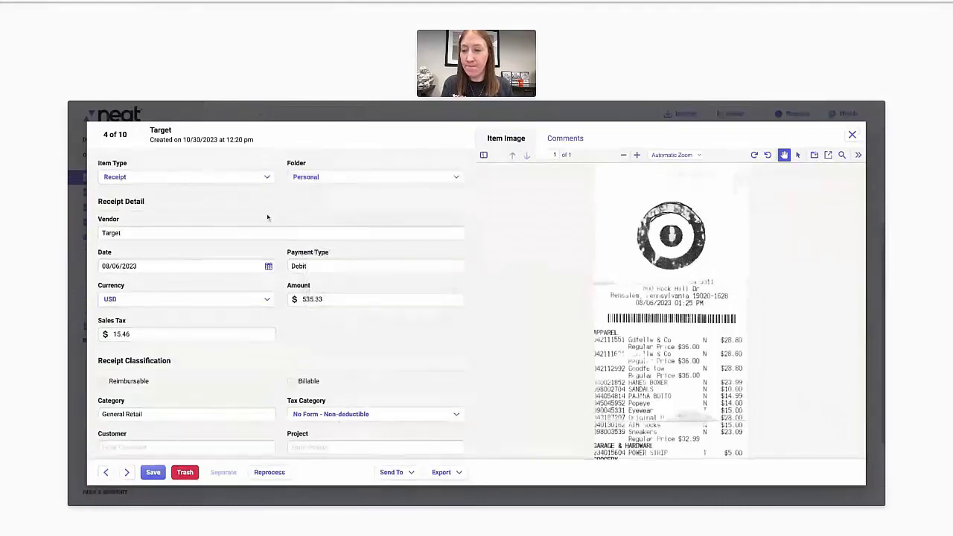
# - Review the Target receipt's vendor and choose August 6, 2023 in its date calendar
pyautogui.click(256, 231)
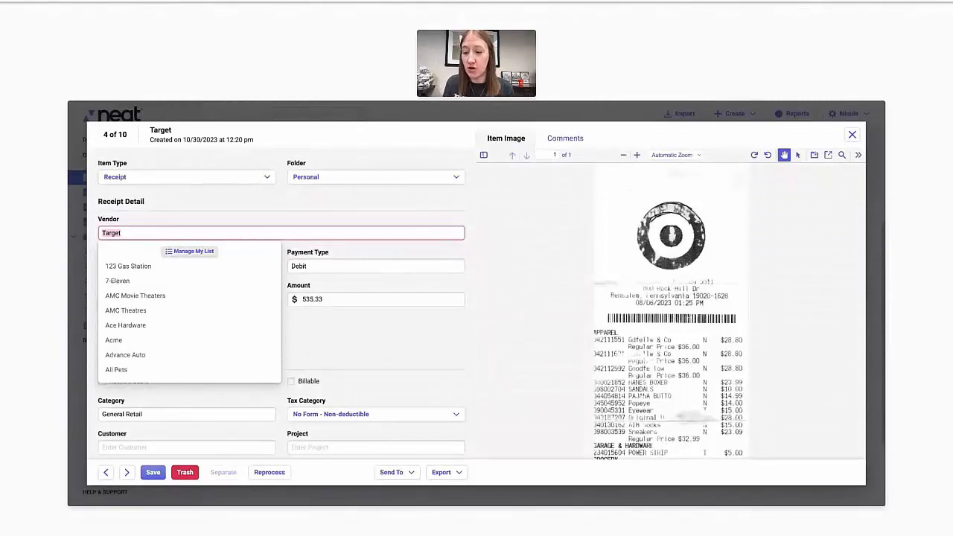
pyautogui.press('Tab')
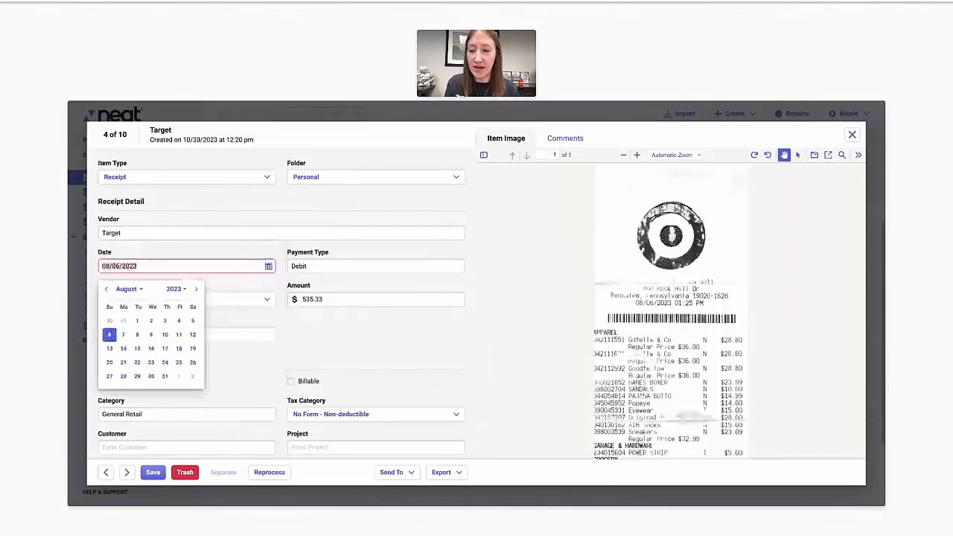
pyautogui.press('Tab')
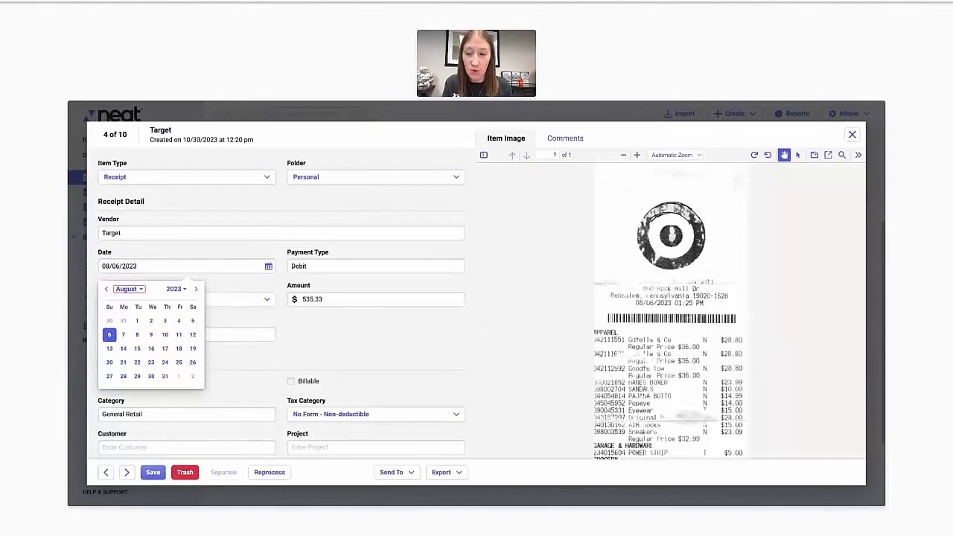
pyautogui.press('Tab')
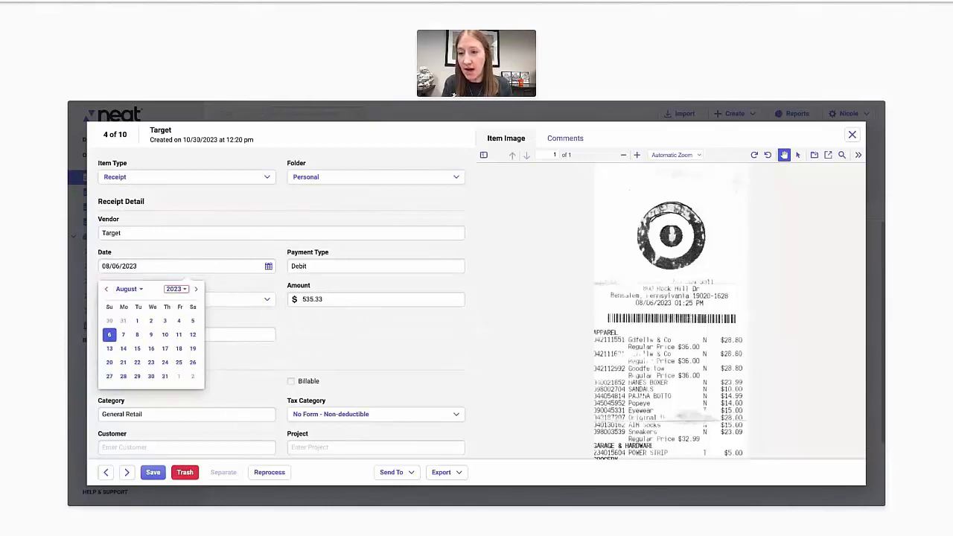
pyautogui.press('Tab')
pyautogui.press('Tab')
pyautogui.press('Tab')
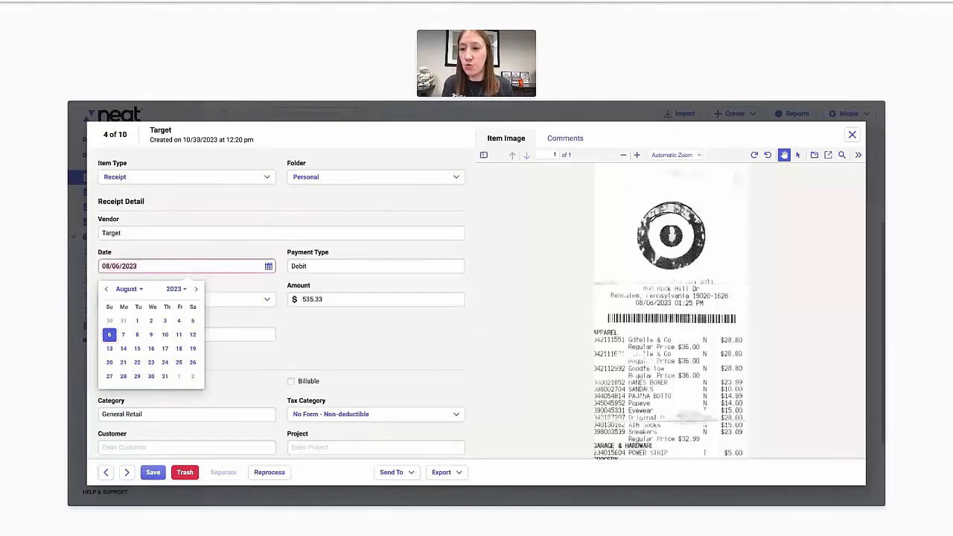
pyautogui.press('Tab')
pyautogui.hotkey('shift', 'Tab')
pyautogui.press('Tab')
pyautogui.press('Tab')
pyautogui.press('Tab')
pyautogui.press('Down')
pyautogui.press('Down')
pyautogui.press('Right')
pyautogui.press('Up')
pyautogui.press('Right')
pyautogui.press('Up')
pyautogui.press('Up')
pyautogui.press('Down')
pyautogui.press('Left')
pyautogui.press('Left')
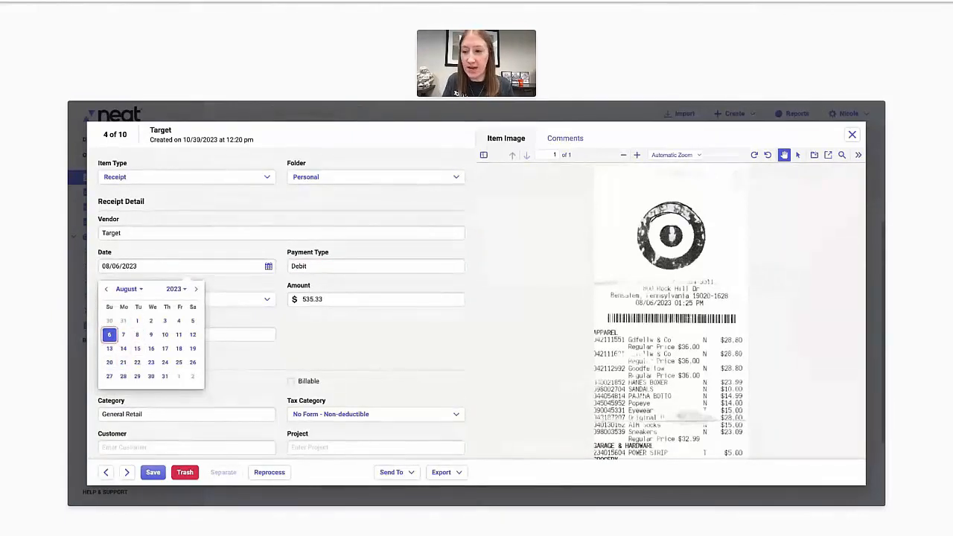
pyautogui.press('Return')
# - Browse the available payment types for the Target receipt and choose Debit
pyautogui.press('Tab')
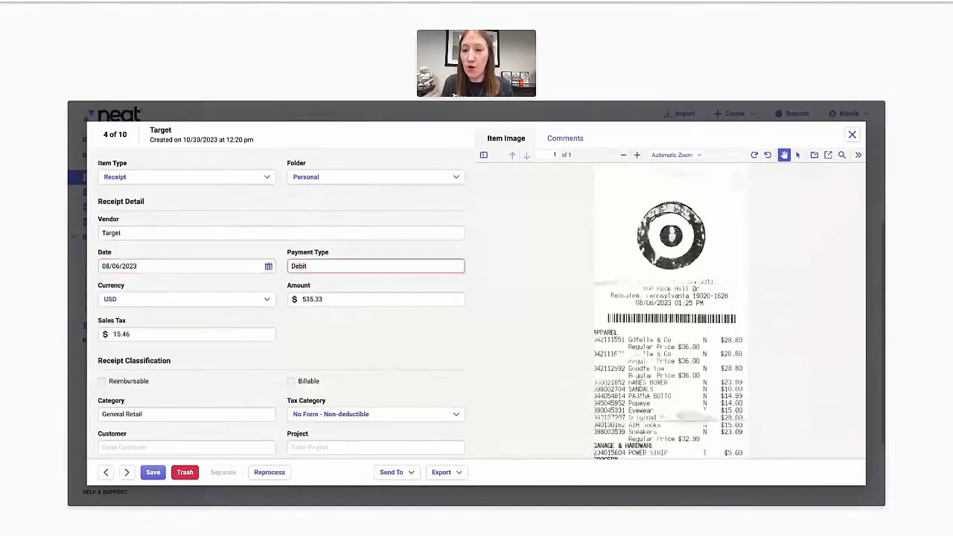
pyautogui.press('Down')
pyautogui.press('Down')
pyautogui.press('Down')
pyautogui.press('Down')
pyautogui.press('Down')
pyautogui.press('Down')
pyautogui.press('Down')
pyautogui.press('Down')
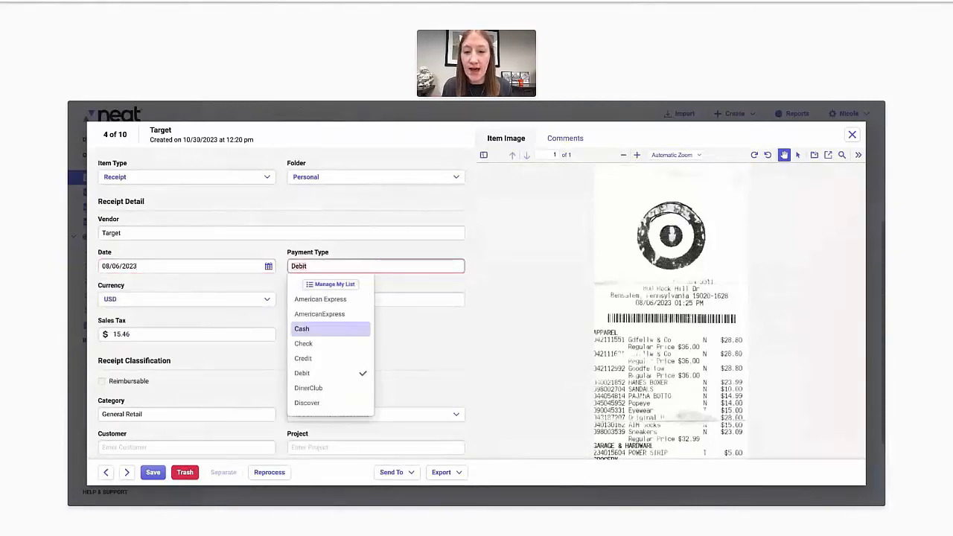
pyautogui.press('Up')
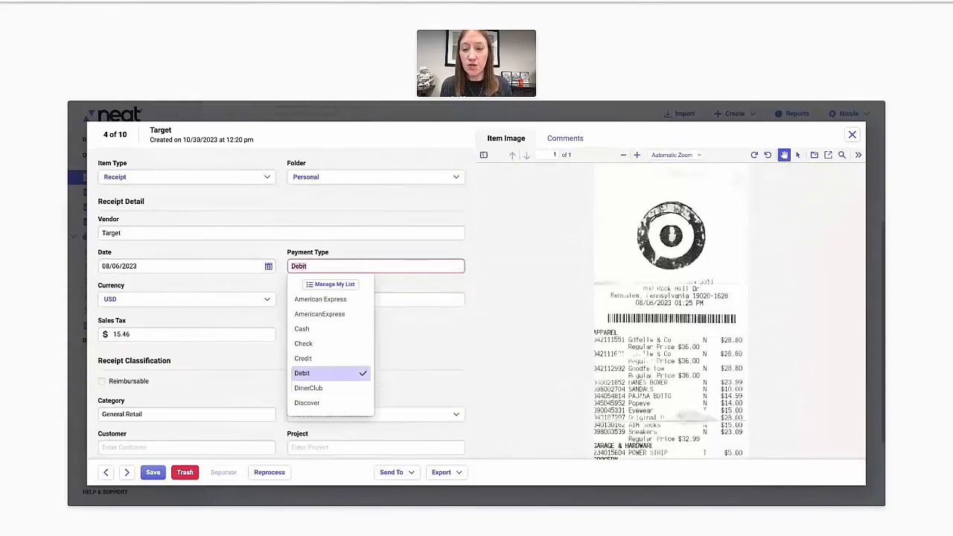
pyautogui.press('Down')
pyautogui.press('Down')
pyautogui.press('Down')
pyautogui.press('Down')
pyautogui.press('Down')
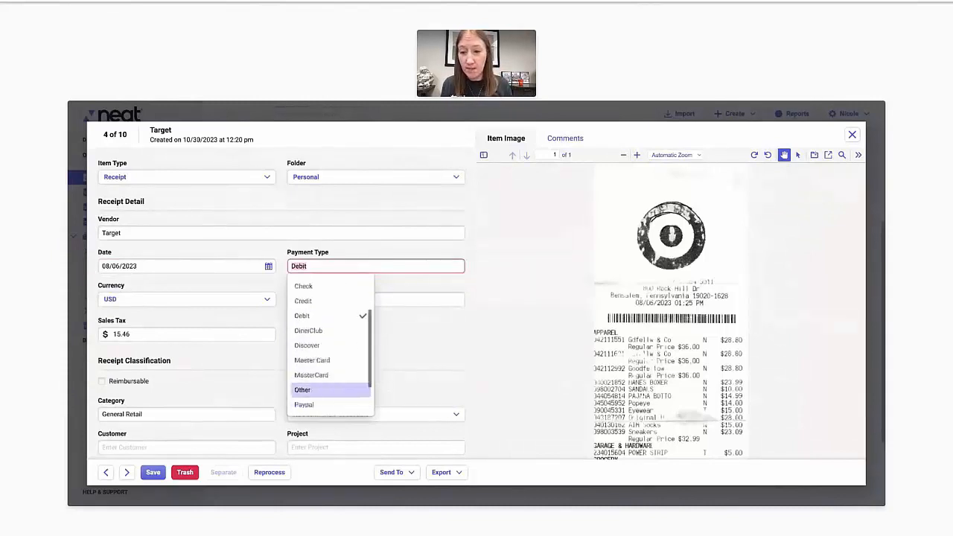
pyautogui.press('Up')
pyautogui.press('Up')
pyautogui.press('Up')
pyautogui.press('Up')
pyautogui.press('Up')
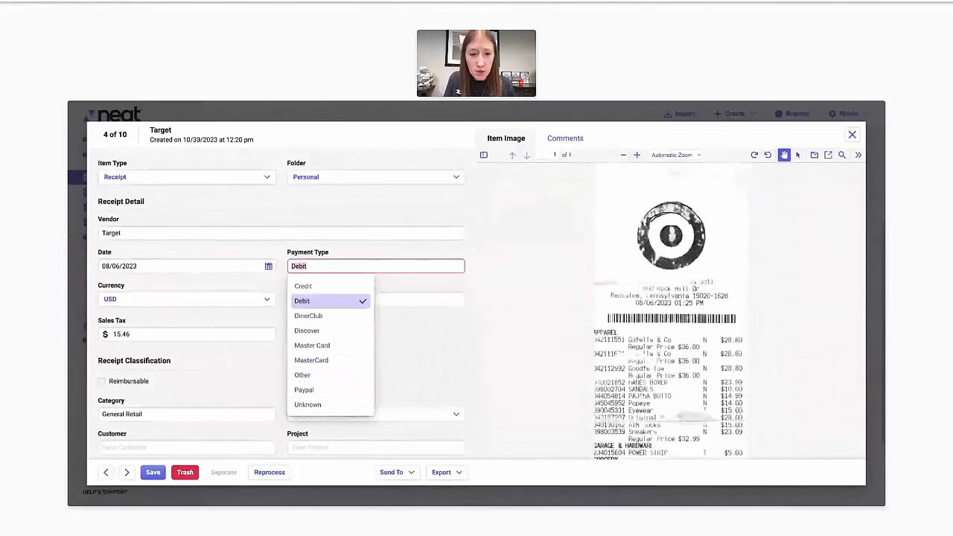
pyautogui.press('Return')
# - Check the Target receipt's amount and sales tax against the totals on the scanned image
pyautogui.press('Tab')
pyautogui.press('Tab')
pyautogui.press('Right')
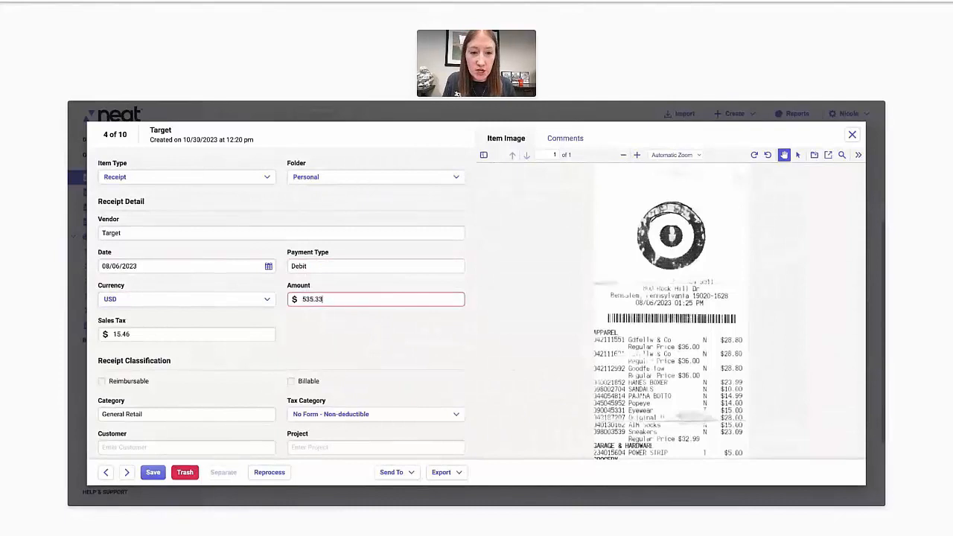
pyautogui.scroll(-10, 632, 320)
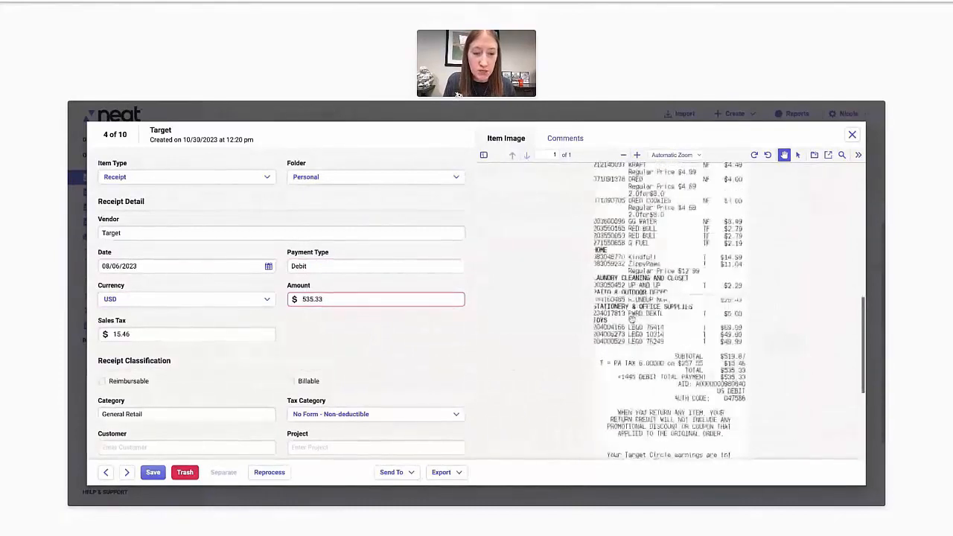
pyautogui.scroll(-2, 632, 320)
pyautogui.scroll(-2, 693, 262)
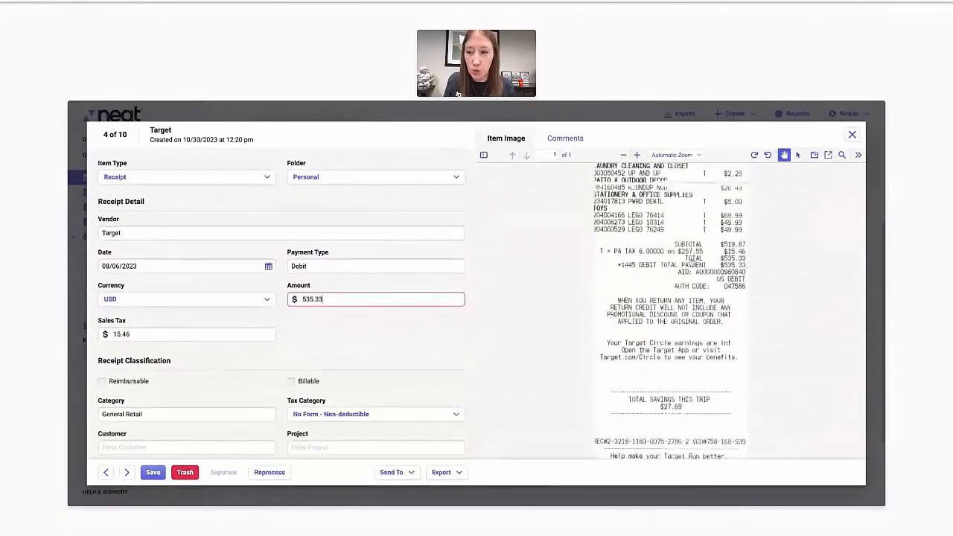
pyautogui.press('Tab')
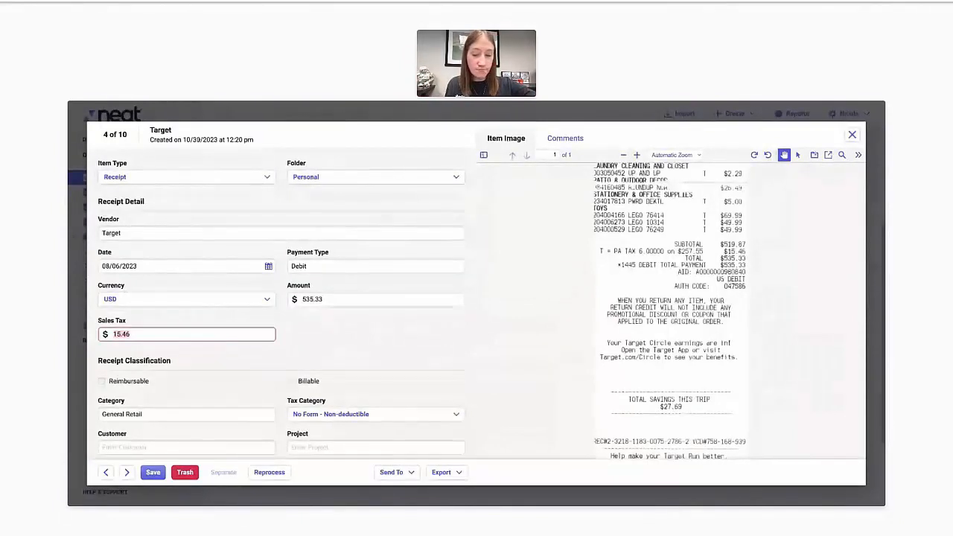
# - Set the Target receipt's category to School Clothing under Receipt Classification
pyautogui.press('Tab')
pyautogui.press('Tab')
pyautogui.press('Tab')
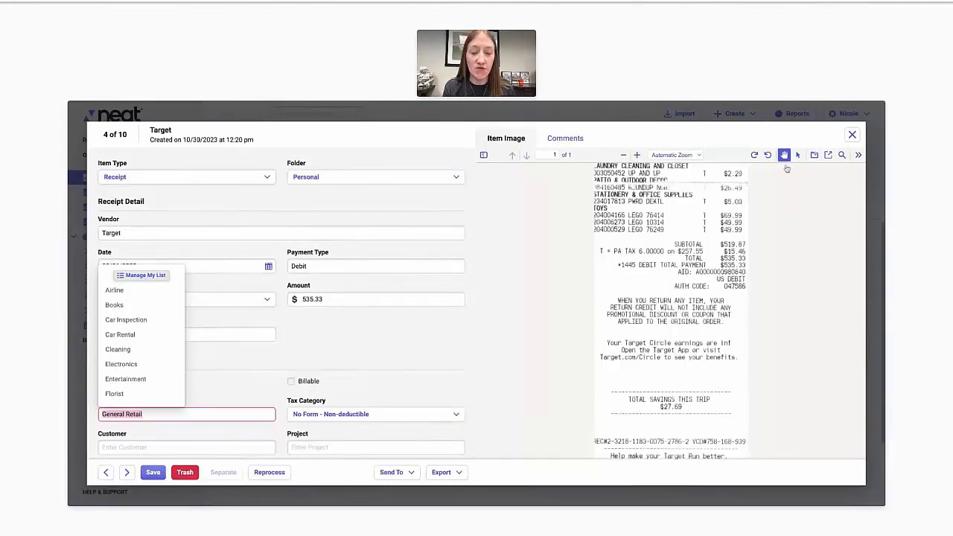
pyautogui.scroll(3, 682, 272)
pyautogui.scroll(3, 682, 272)
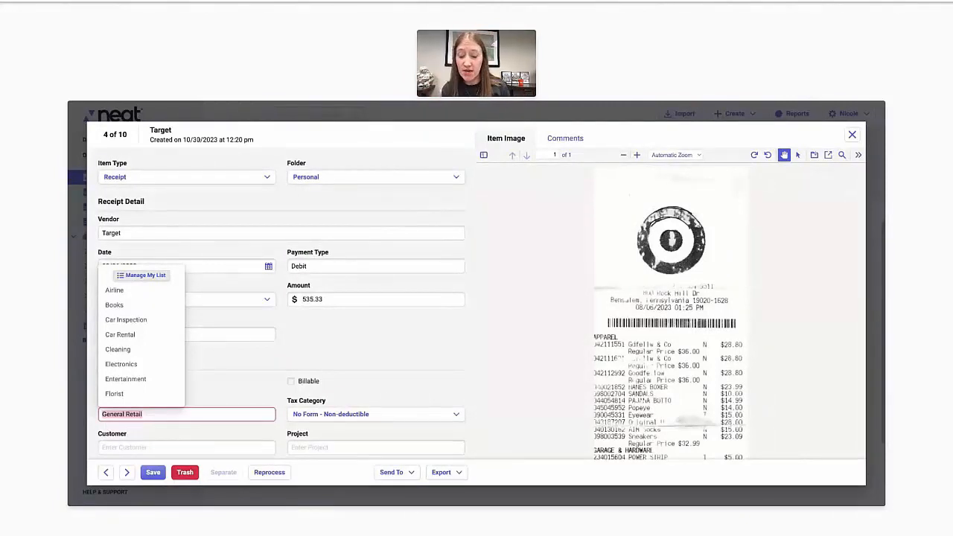
pyautogui.write('S')
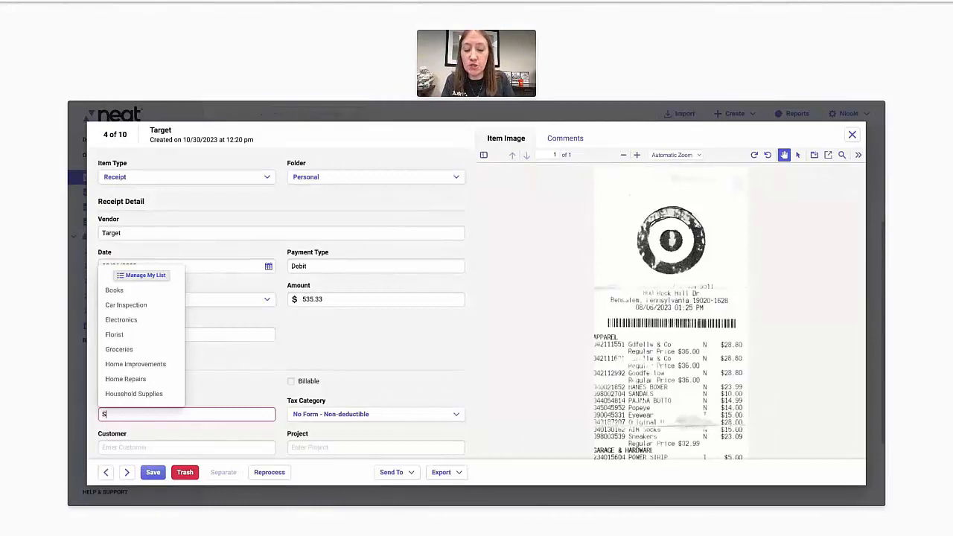
pyautogui.write('cholol Clothing')
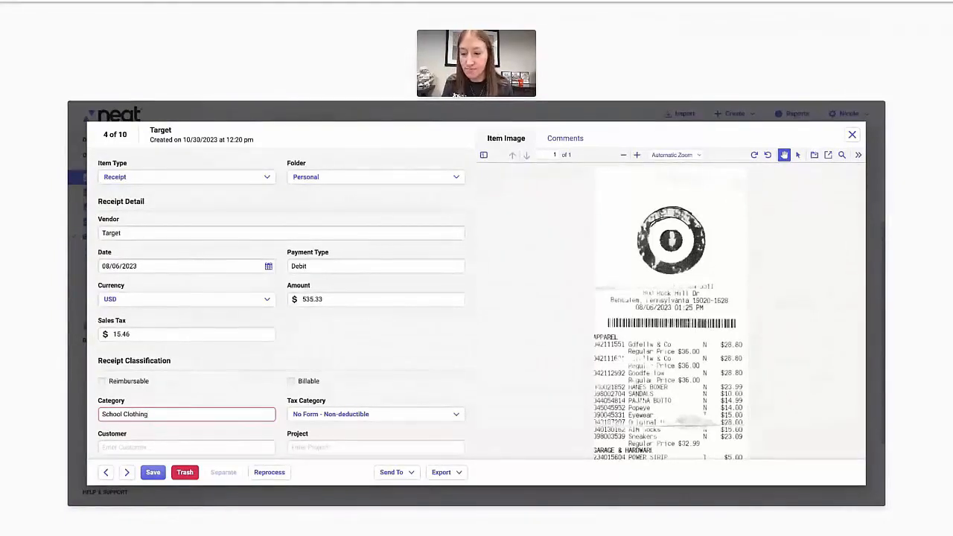
# - Assign the Target receipt to the File Organization Webinar project
pyautogui.press('Tab')
pyautogui.press('Tab')
pyautogui.press('Tab')
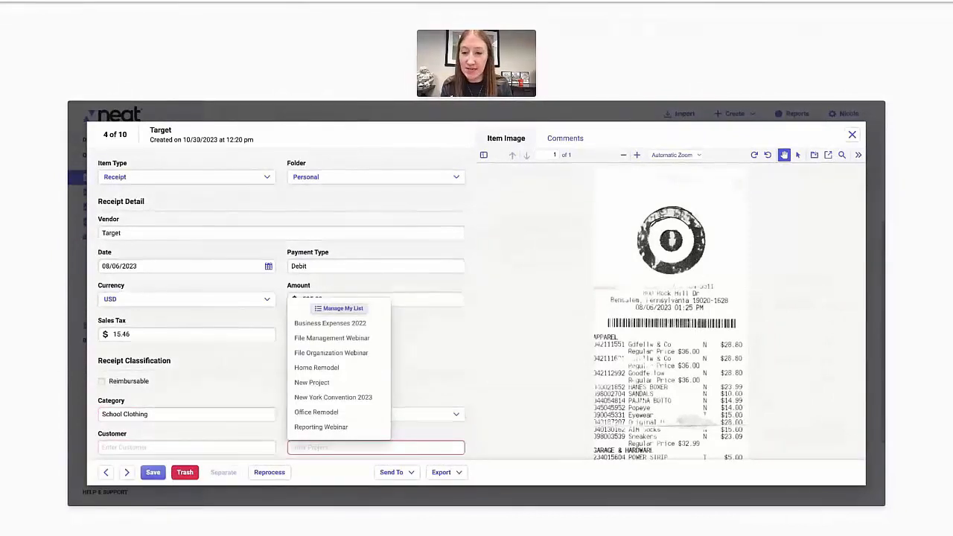
pyautogui.press('Up')
pyautogui.press('Up')
pyautogui.press('Up')
pyautogui.press('Up')
pyautogui.press('Up')
pyautogui.press('Up')
pyautogui.press('Up')
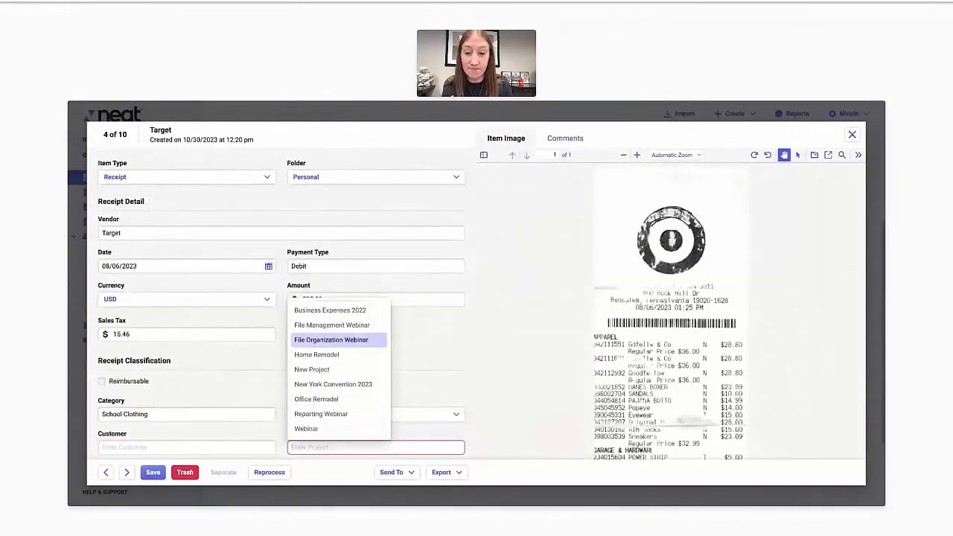
pyautogui.press('Return')
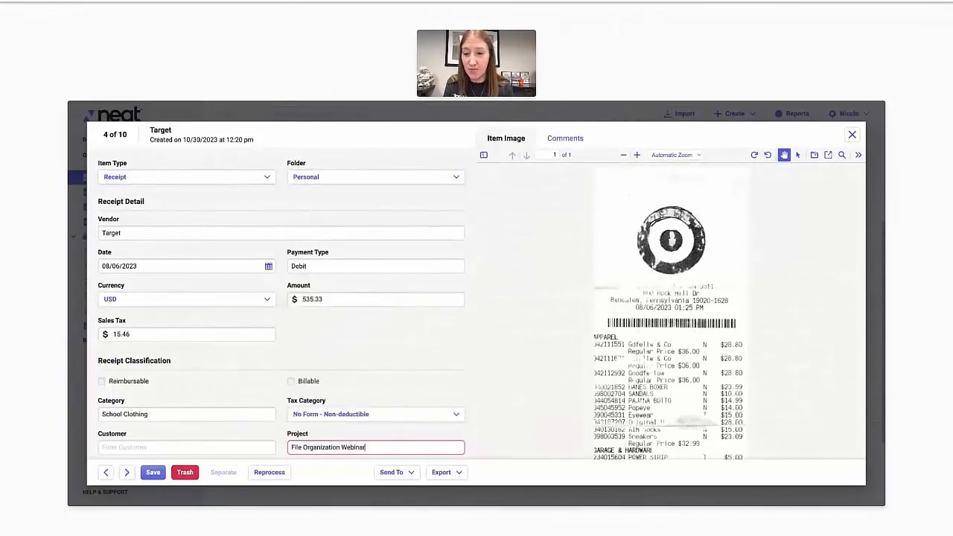
# - Enter "Notes" as the Target receipt's note text and save the receipt
pyautogui.press('Tab')
pyautogui.press('Tab')
pyautogui.press('Tab')
pyautogui.press('Tab')
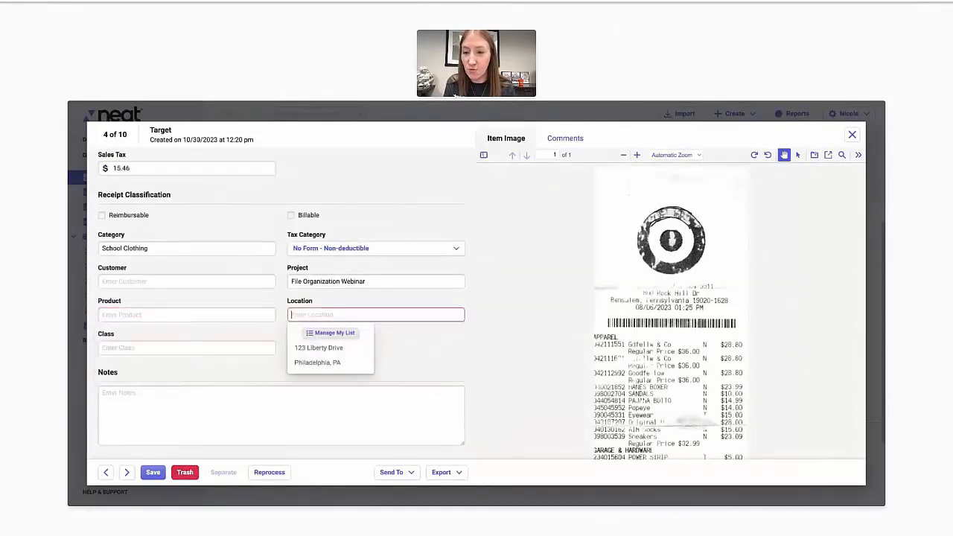
pyautogui.write('Notes')
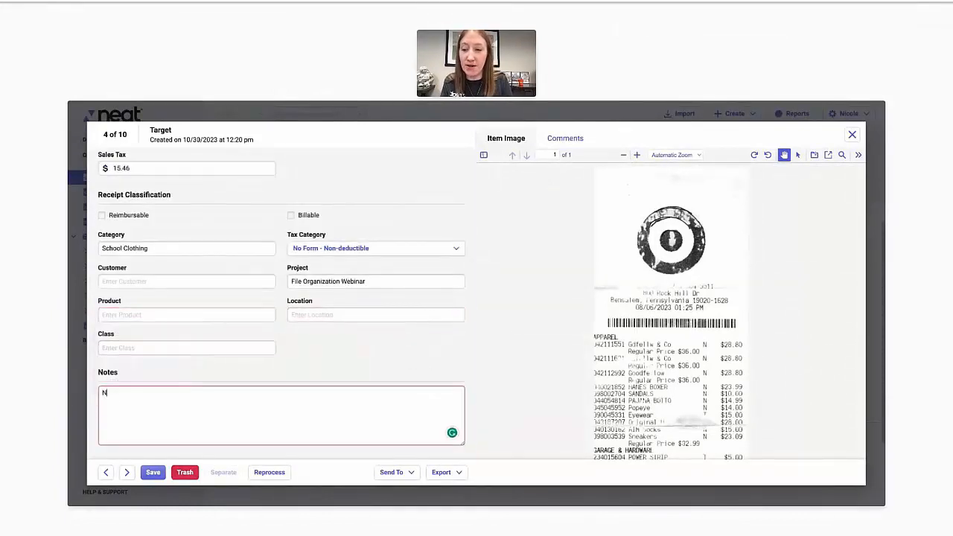
pyautogui.press('Tab')
pyautogui.press('Tab')
pyautogui.press('Tab')
pyautogui.press('Tab')
pyautogui.press('Tab')
pyautogui.press('Tab')
pyautogui.press('Tab')
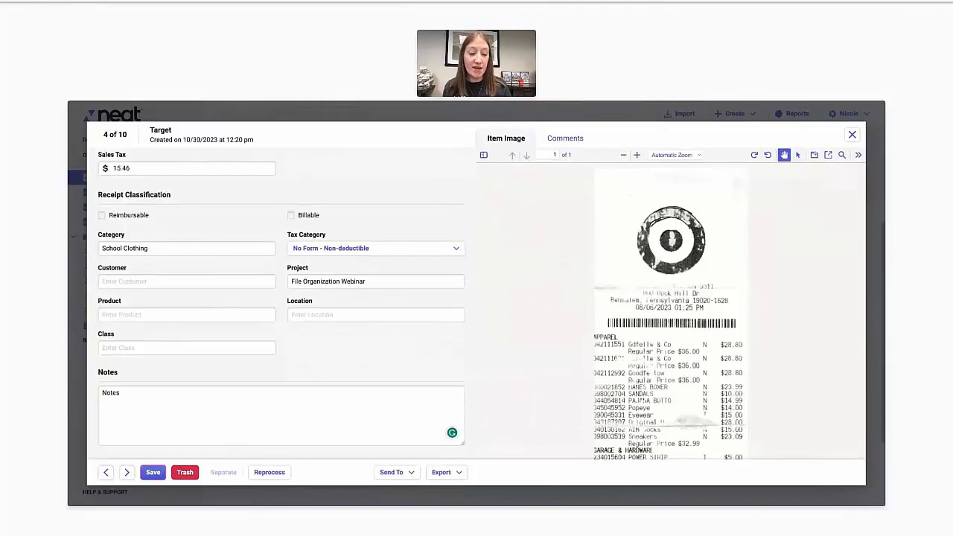
pyautogui.click(153, 472)
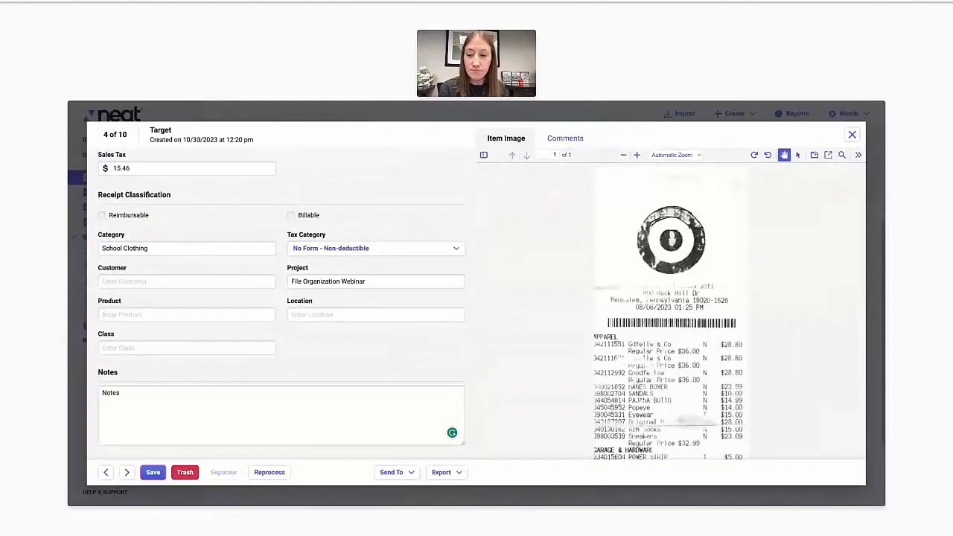
# - Move on to the Rite Aid receipt and check its date and total on the scanned image
pyautogui.click(125, 472)
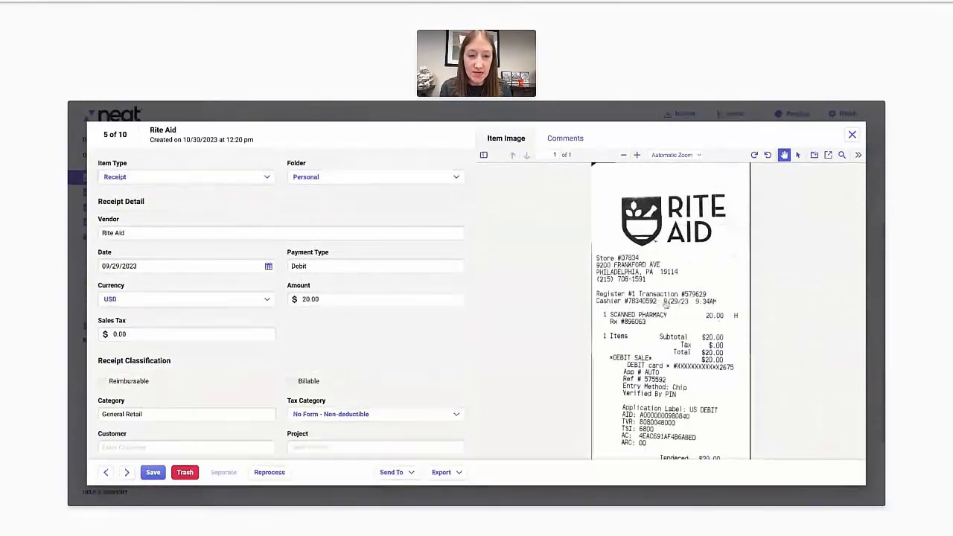
pyautogui.click(798, 155)
pyautogui.moveTo(691, 300); pyautogui.dragTo(659, 300)
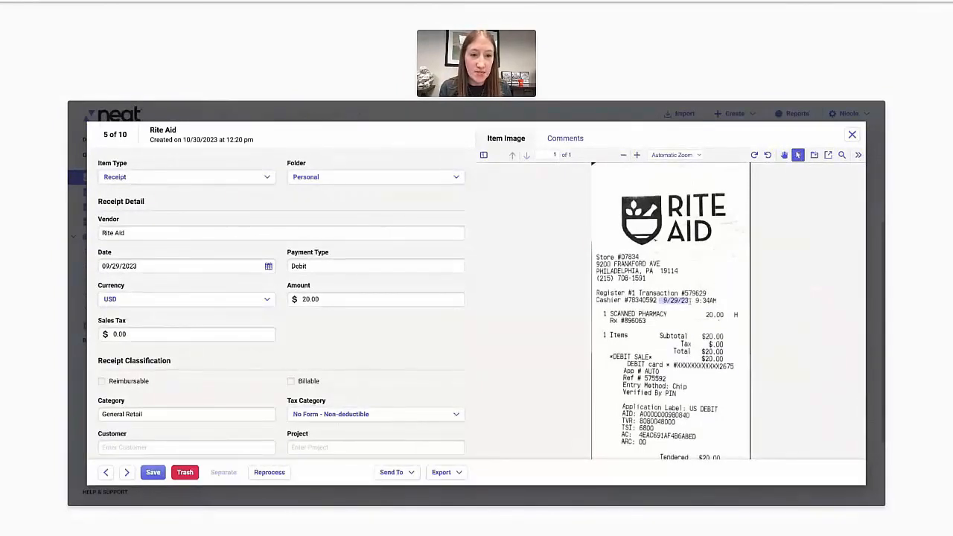
pyautogui.scroll(-1, 671, 313)
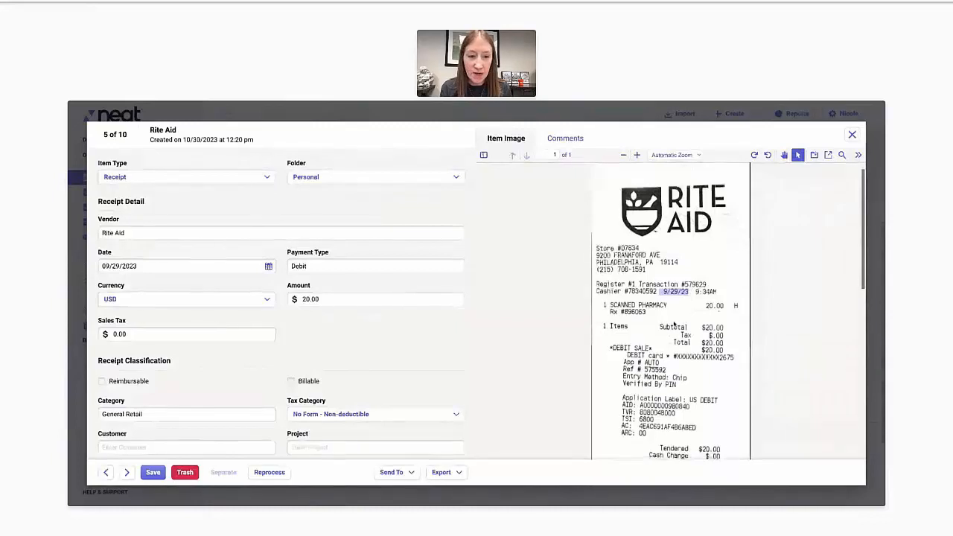
pyautogui.moveTo(724, 343); pyautogui.dragTo(702, 345)
pyautogui.click(723, 343)
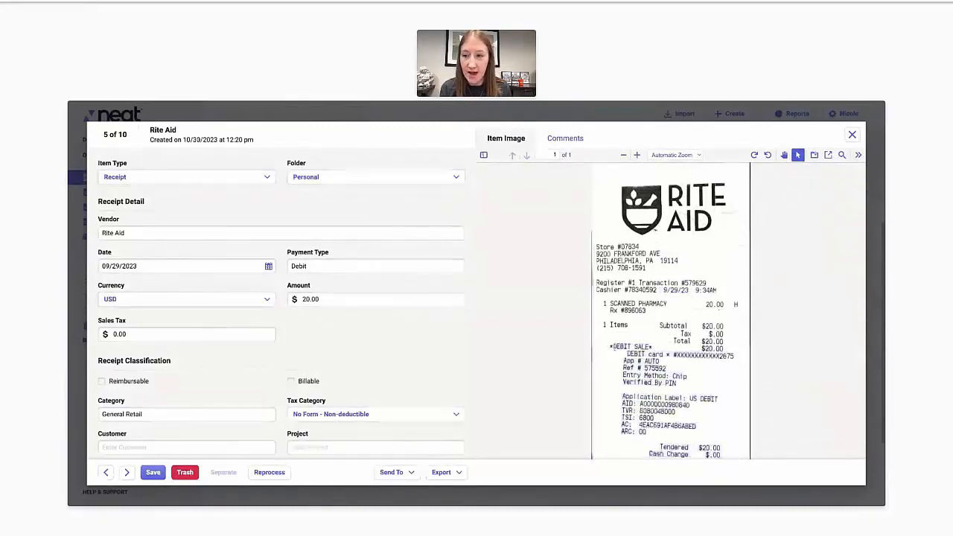
pyautogui.moveTo(734, 329); pyautogui.dragTo(732, 329)
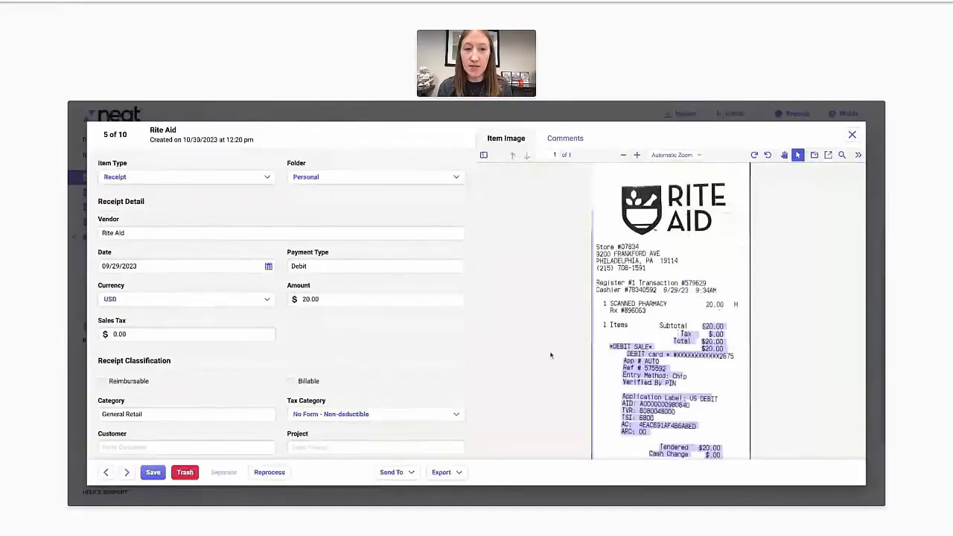
pyautogui.click(570, 331)
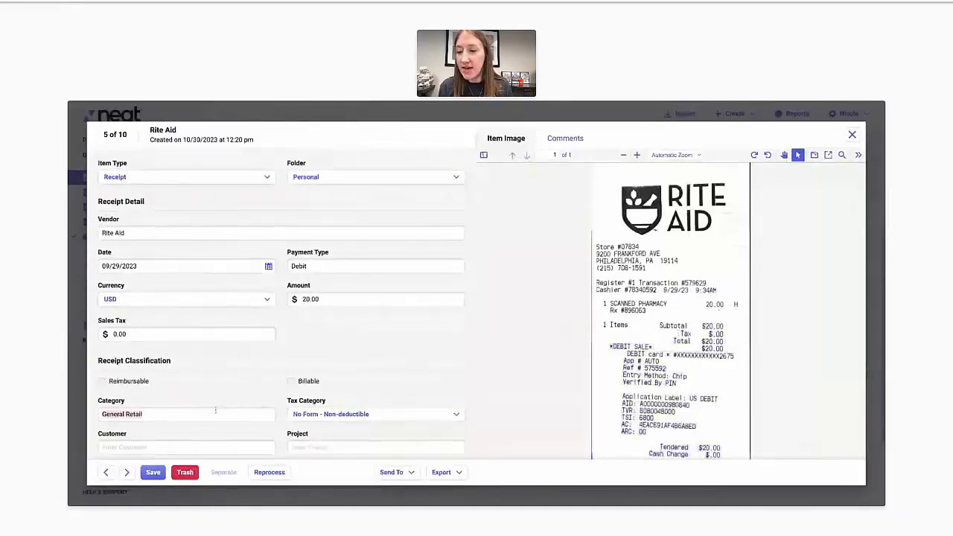
# - Set the Rite Aid receipt's category to Medical under Receipt Classification
pyautogui.click(215, 411)
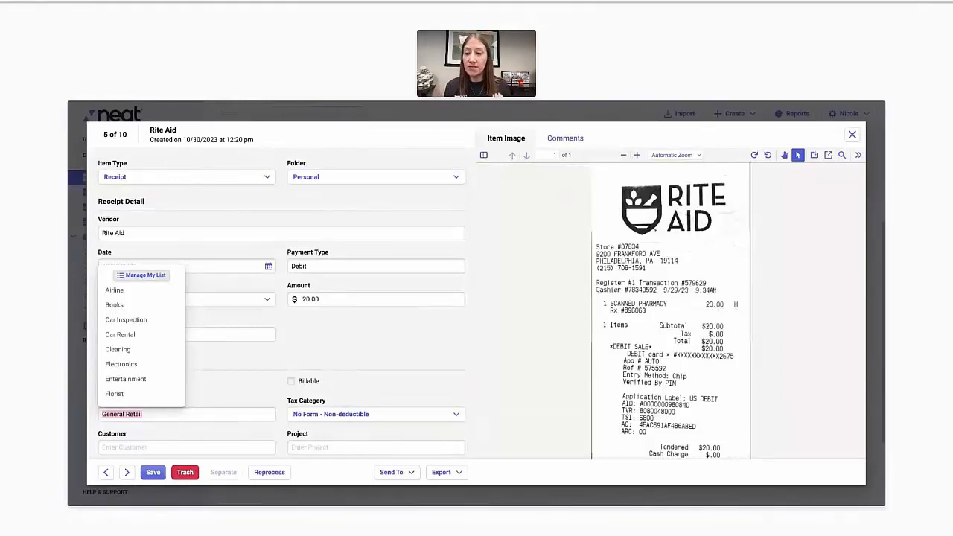
pyautogui.write('MEdica')
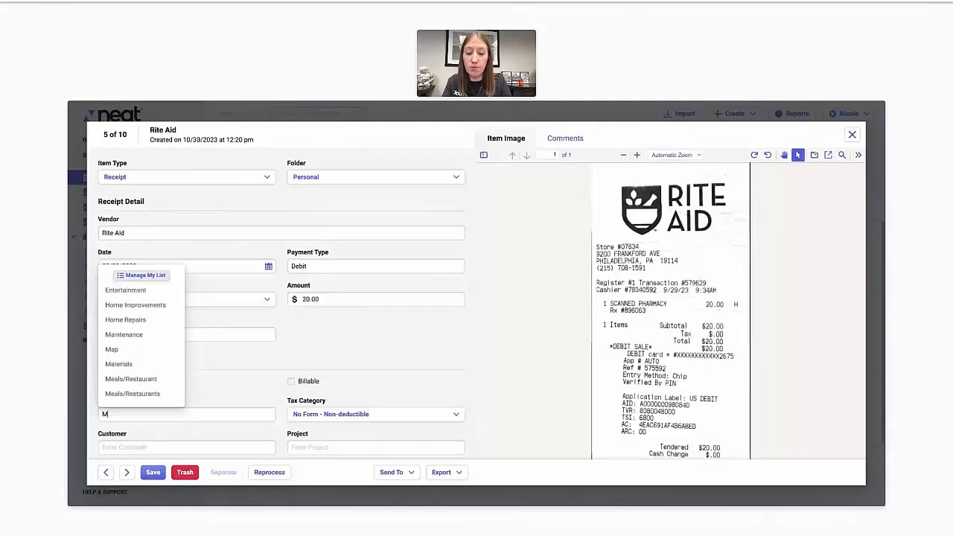
pyautogui.press('BackSpace')
pyautogui.press('BackSpace')
pyautogui.press('BackSpace')
pyautogui.press('BackSpace')
pyautogui.press('BackSpace')
pyautogui.write('e')
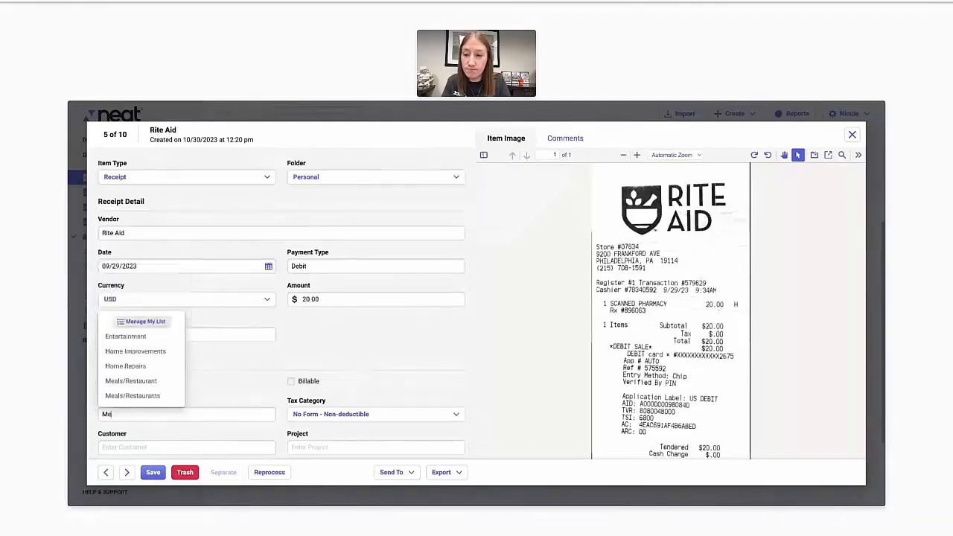
pyautogui.write('dical')
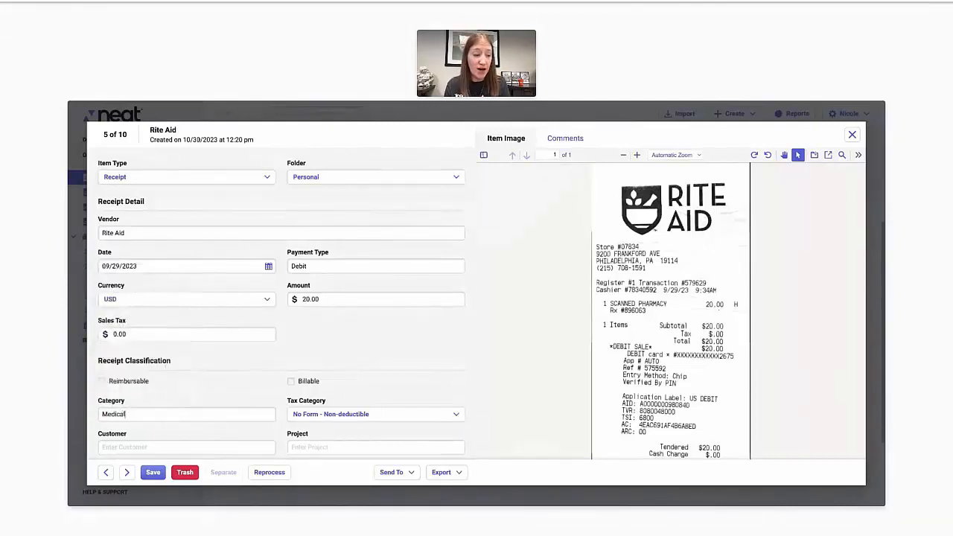
# - Replace the Rite Aid receipt's category with Medication
pyautogui.press('BackSpace')
pyautogui.press('BackSpace')
pyautogui.press('BackSpace')
pyautogui.press('BackSpace')
pyautogui.press('BackSpace')
pyautogui.press('BackSpace')
pyautogui.press('BackSpace')
pyautogui.write('Medication')
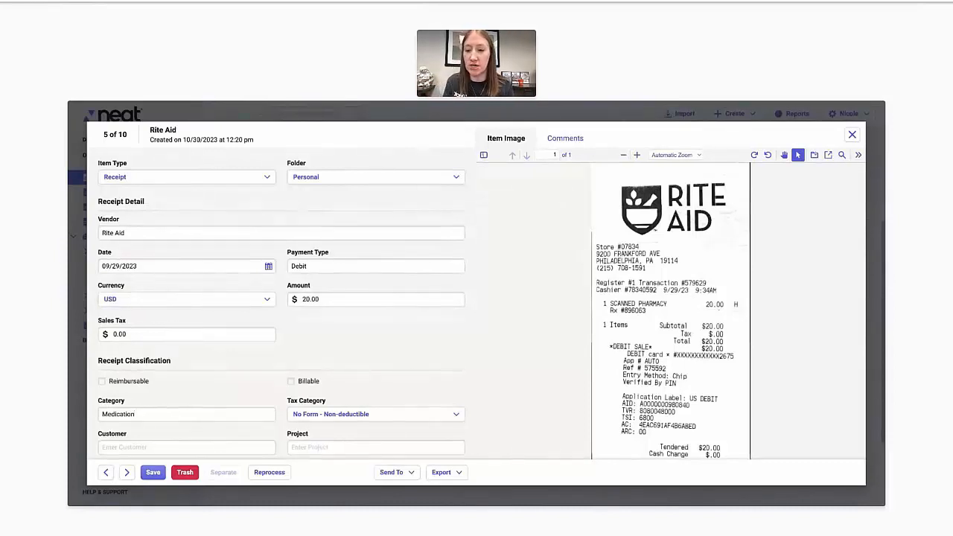
# - Assign the Rite Aid receipt to the File Organization Webinar project
pyautogui.scroll(-3, 319, 430)
pyautogui.click(321, 336)
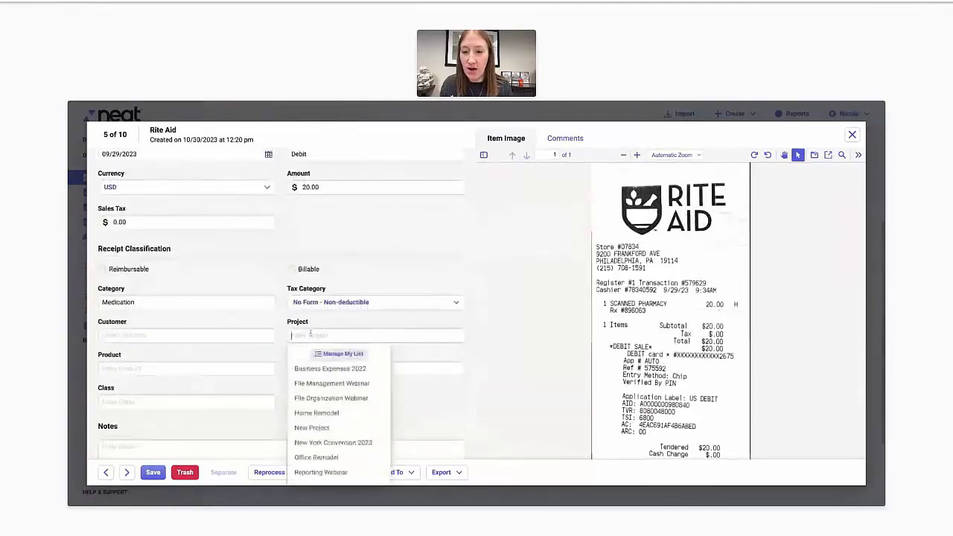
pyautogui.click(314, 399)
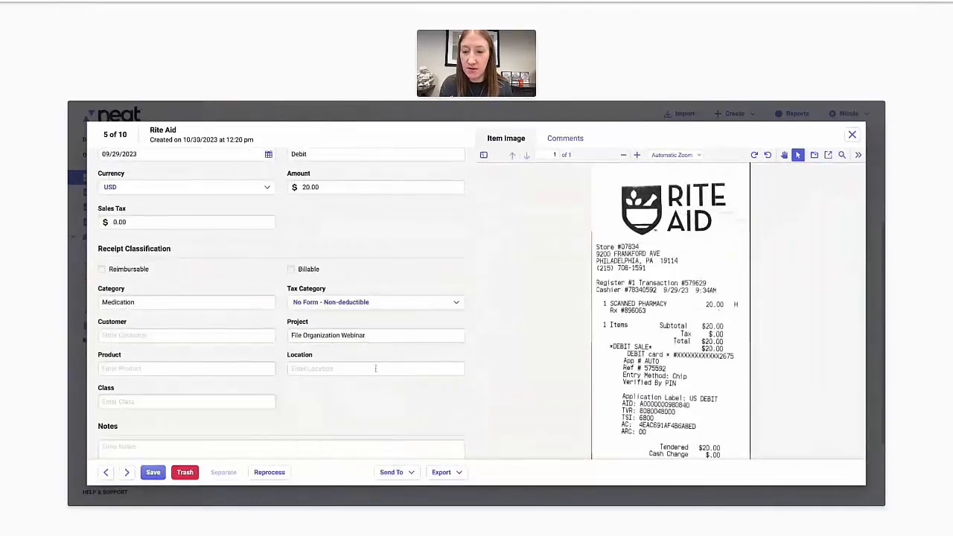
# - Choose Personal as the Rite Aid receipt's folder, and save and close the receipt
pyautogui.scroll(3, 315, 394)
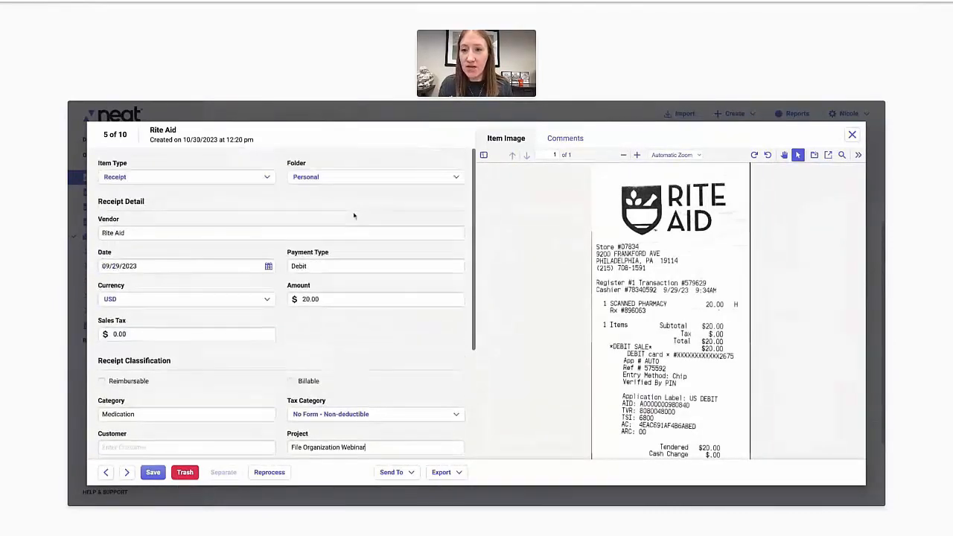
pyautogui.click(346, 179)
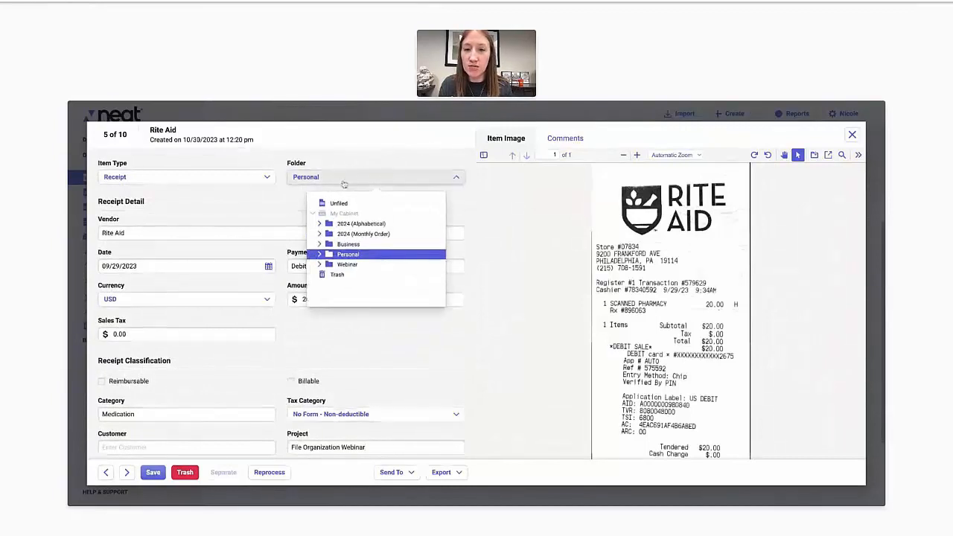
pyautogui.click(335, 257)
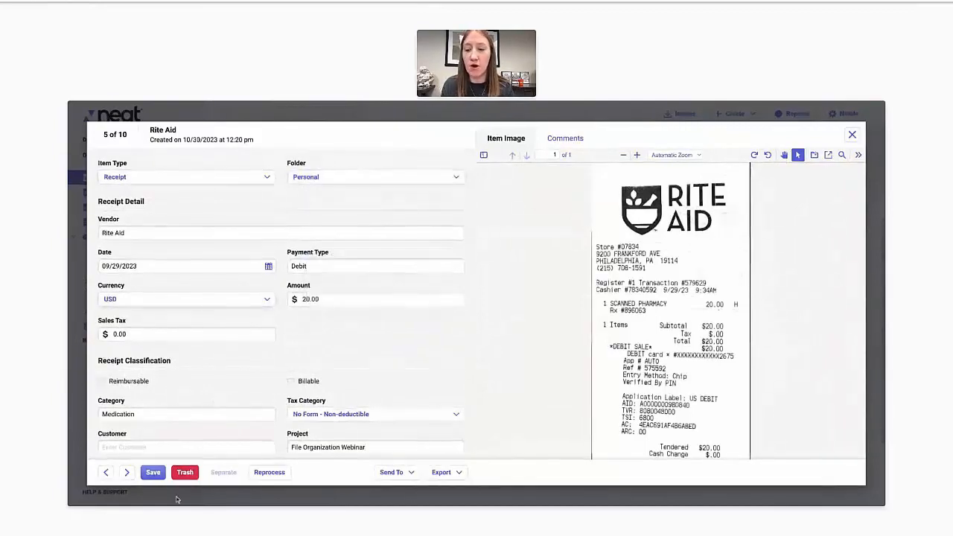
pyautogui.click(154, 474)
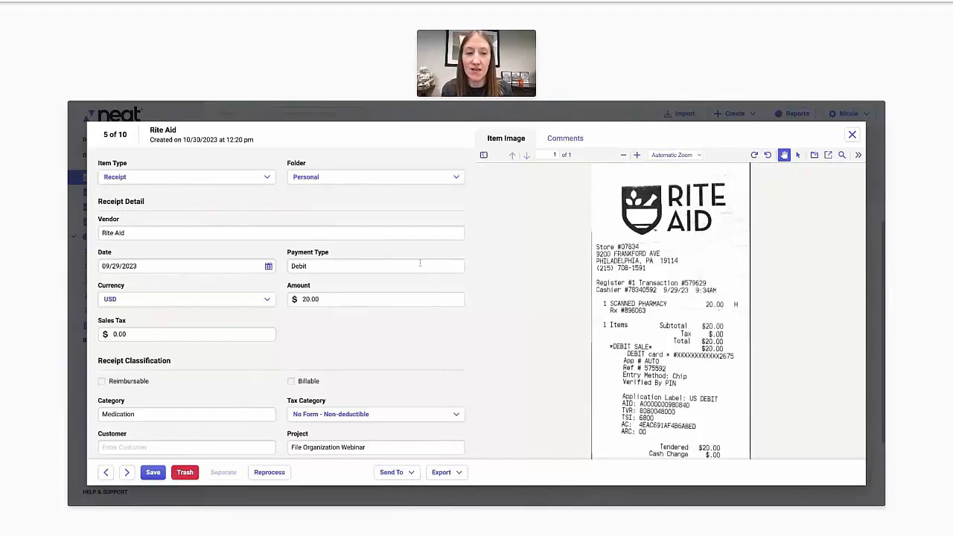
pyautogui.click(853, 135)
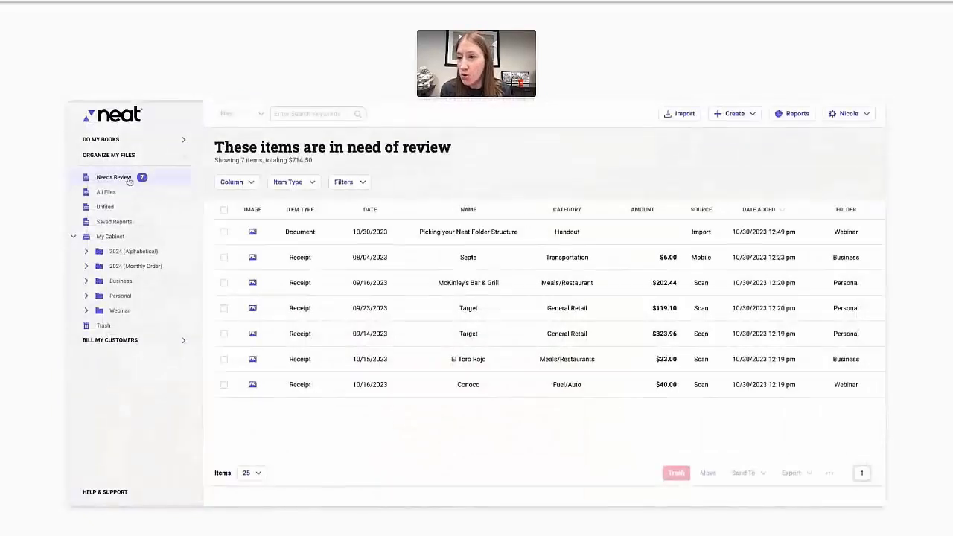
# - From Needs Review, examine the 2024 (Monthly Order) folder's subfolders and the actions available for that folder
pyautogui.click(154, 184)
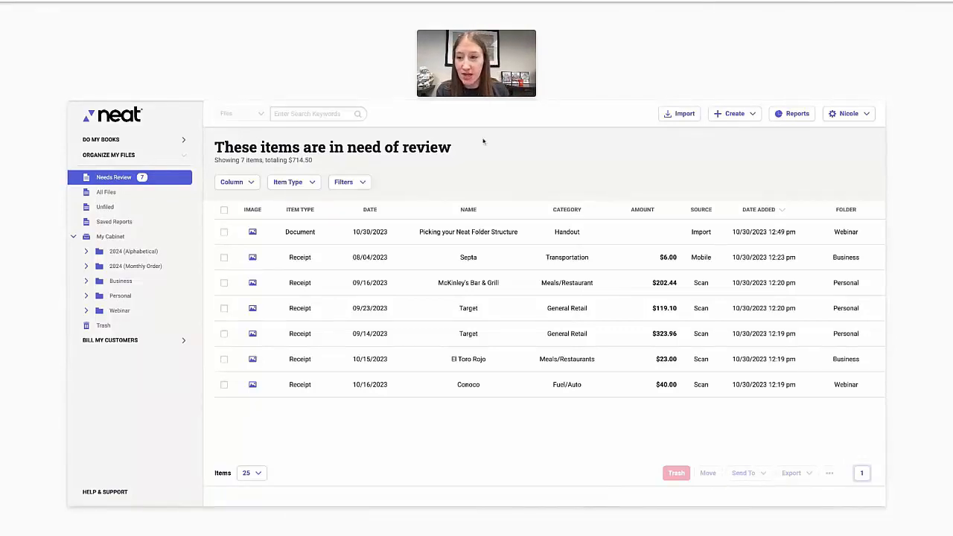
pyautogui.click(86, 266)
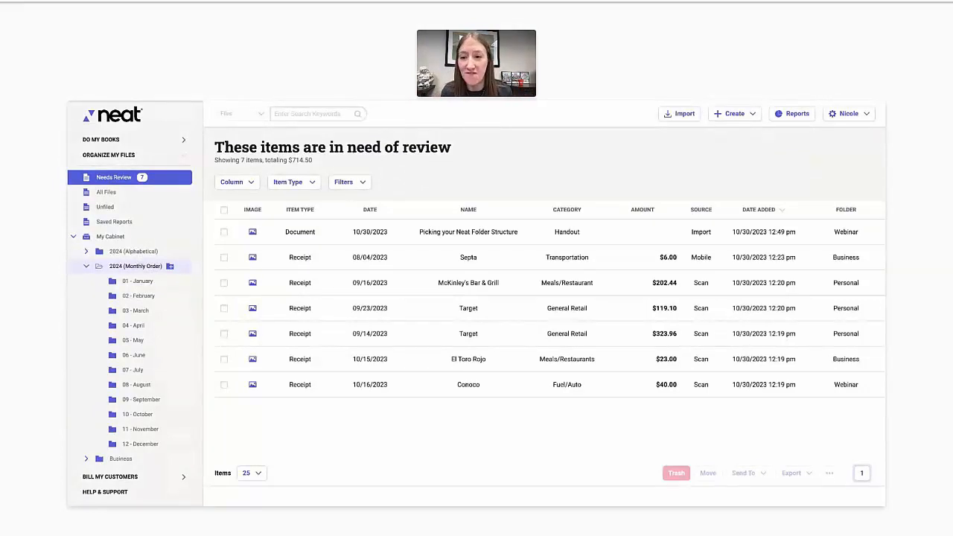
pyautogui.click(86, 267)
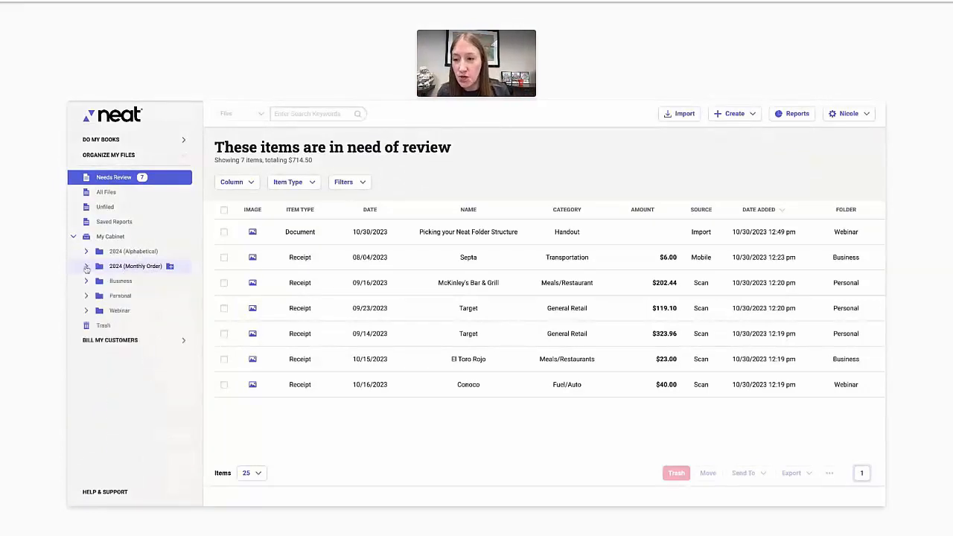
pyautogui.rightClick(122, 268)
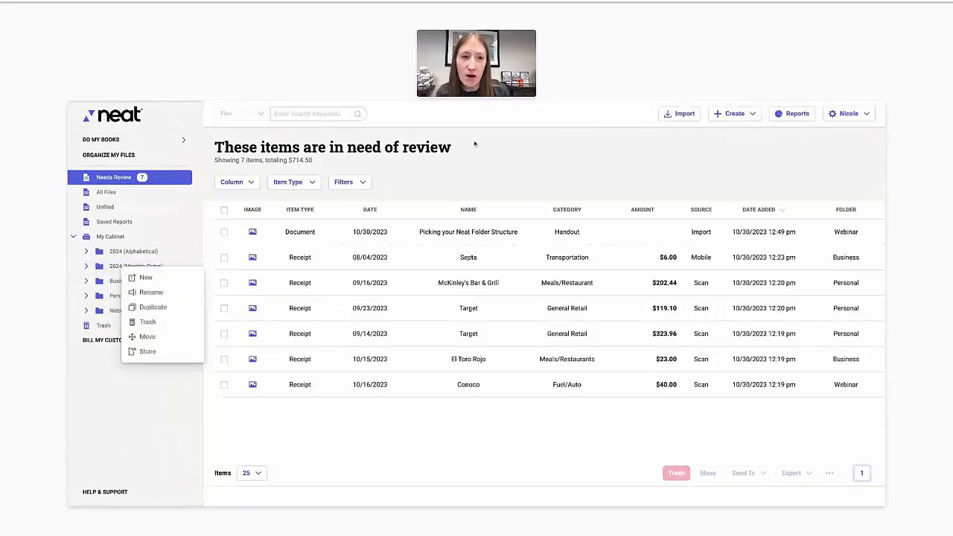
pyautogui.click(498, 141)
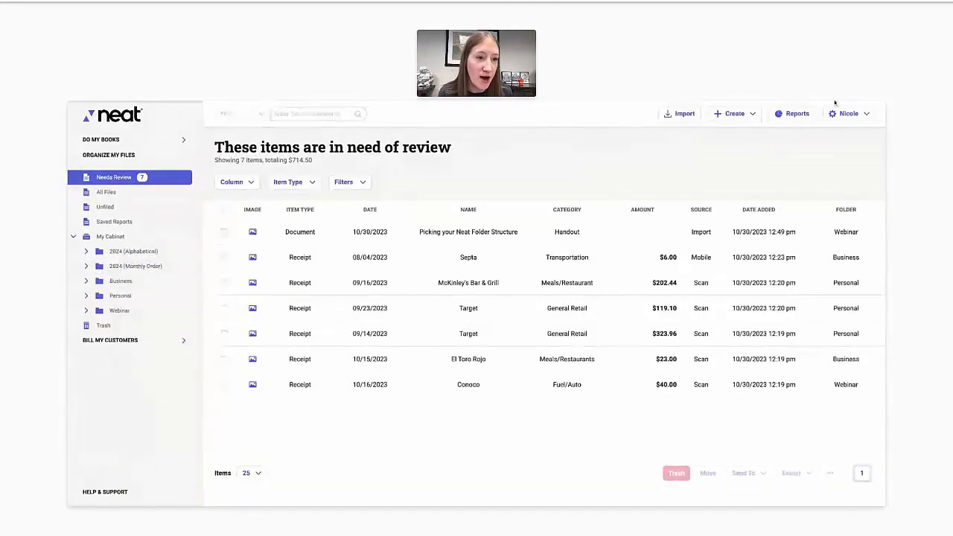
# - Duplicate the 2024 (Monthly Order) folder with its subfolders in My Cabinet, naming the copy 2025 (Monthly Order)
pyautogui.hotkey('ctrl', '+')
pyautogui.hotkey('ctrl', '+')
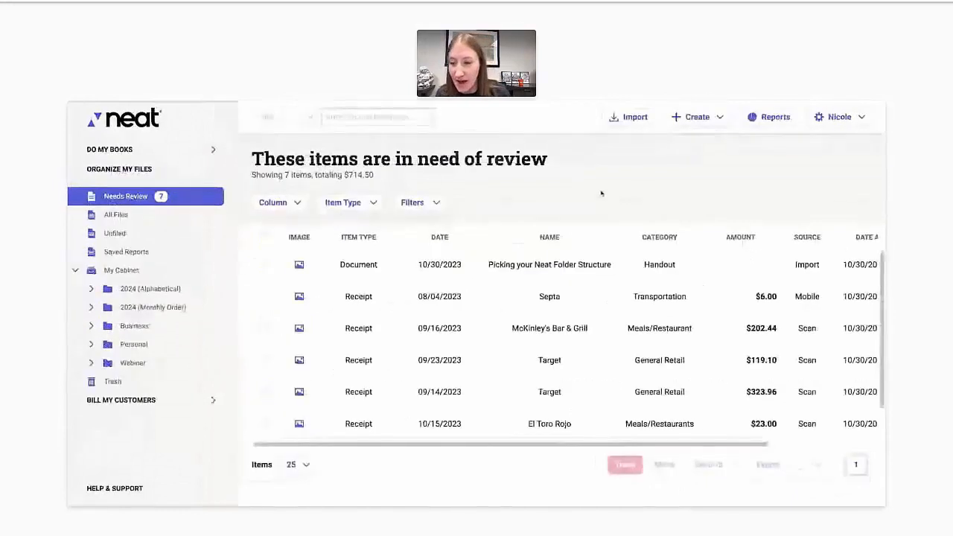
pyautogui.rightClick(154, 311)
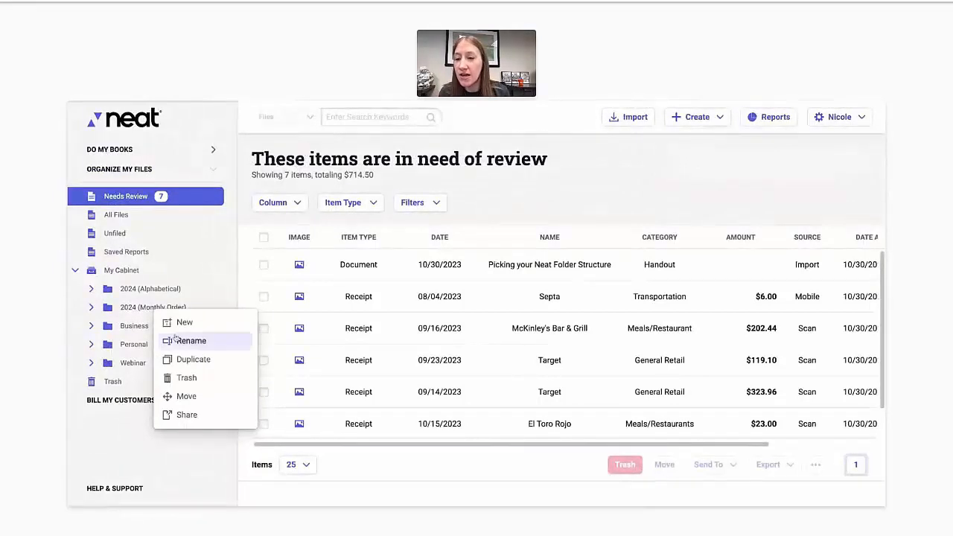
pyautogui.click(194, 360)
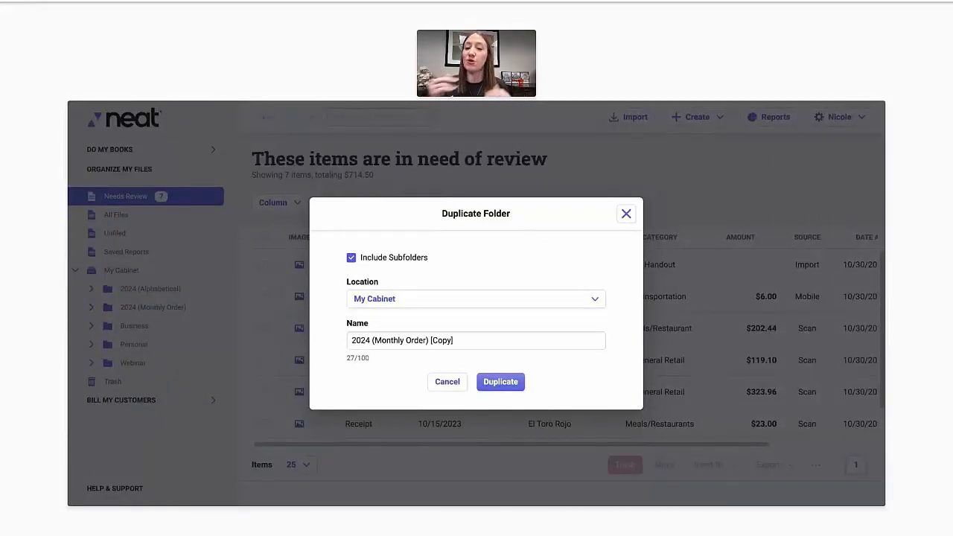
pyautogui.click(370, 341)
pyautogui.press('BackSpace')
pyautogui.write('5')
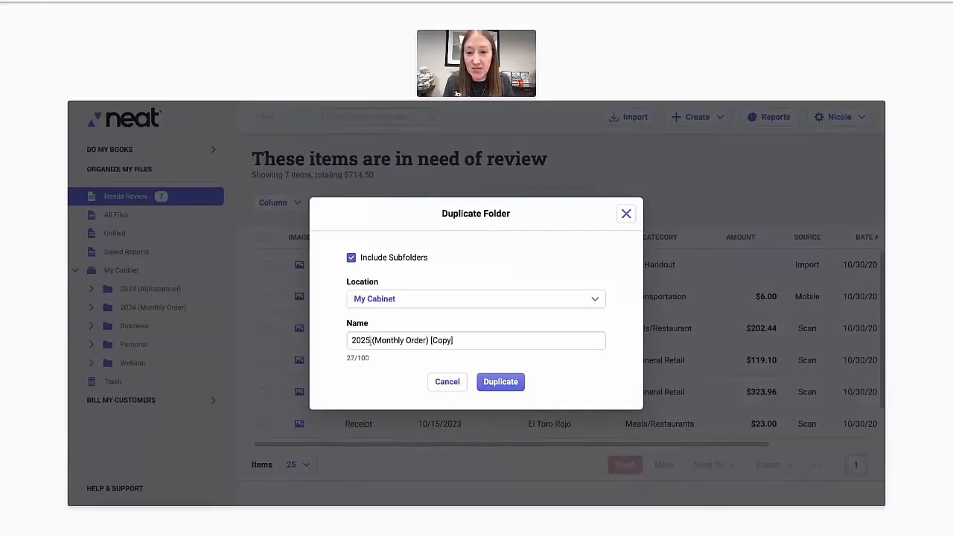
pyautogui.press('BackSpace')
pyautogui.press('BackSpace')
pyautogui.press('BackSpace')
pyautogui.press('BackSpace')
pyautogui.press('BackSpace')
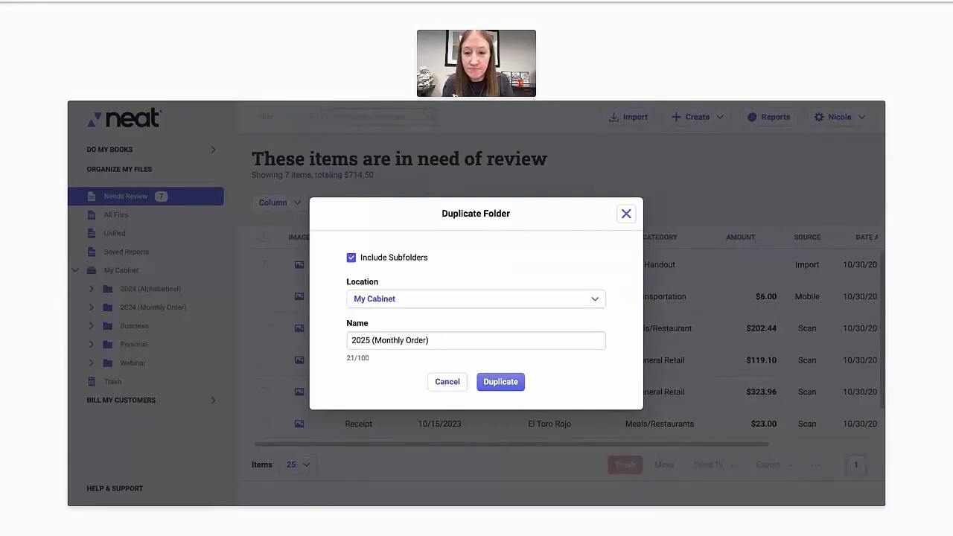
pyautogui.click(506, 385)
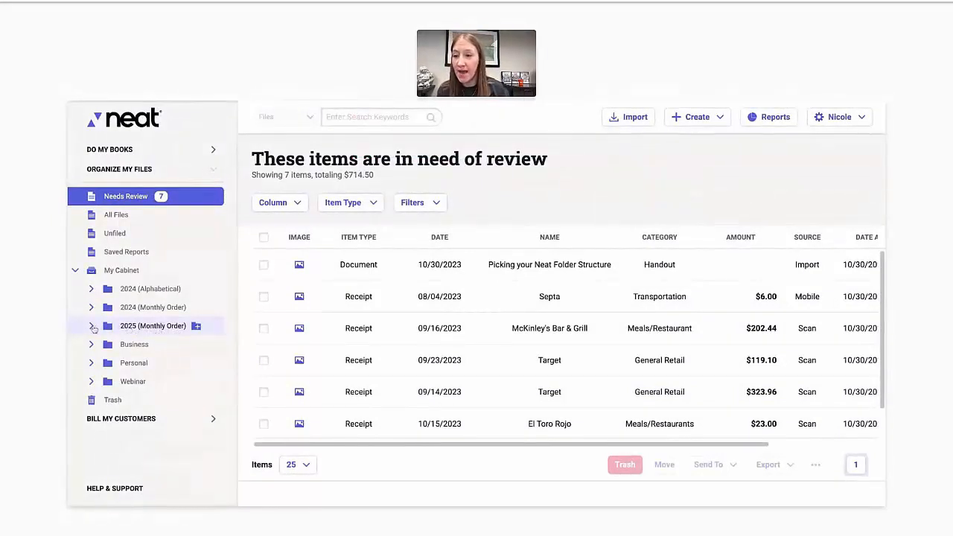
# - Expand the 2025 (Monthly Order) folder and examine its monthly subfolders
pyautogui.click(92, 327)
pyautogui.scroll(-1, 162, 362)
pyautogui.scroll(-1, 163, 362)
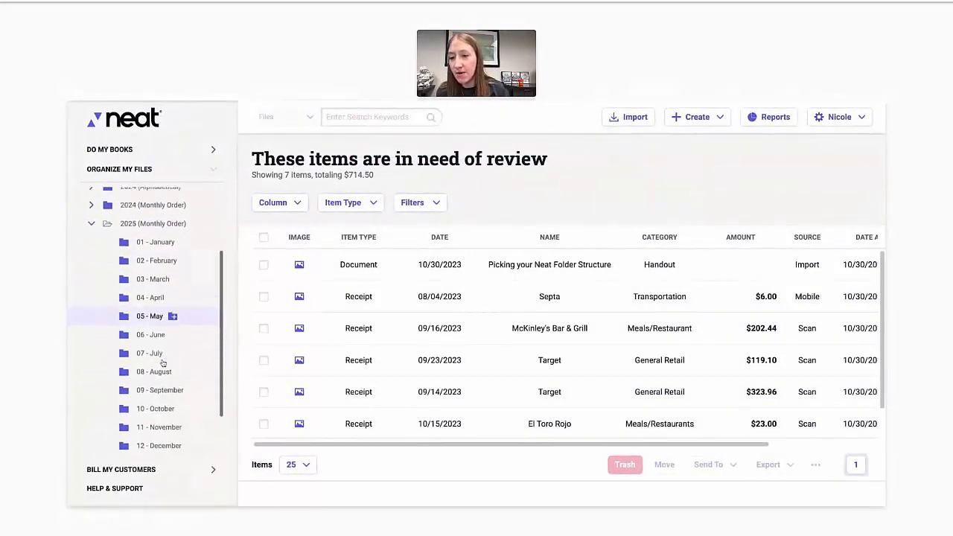
pyautogui.scroll(-1, 150, 436)
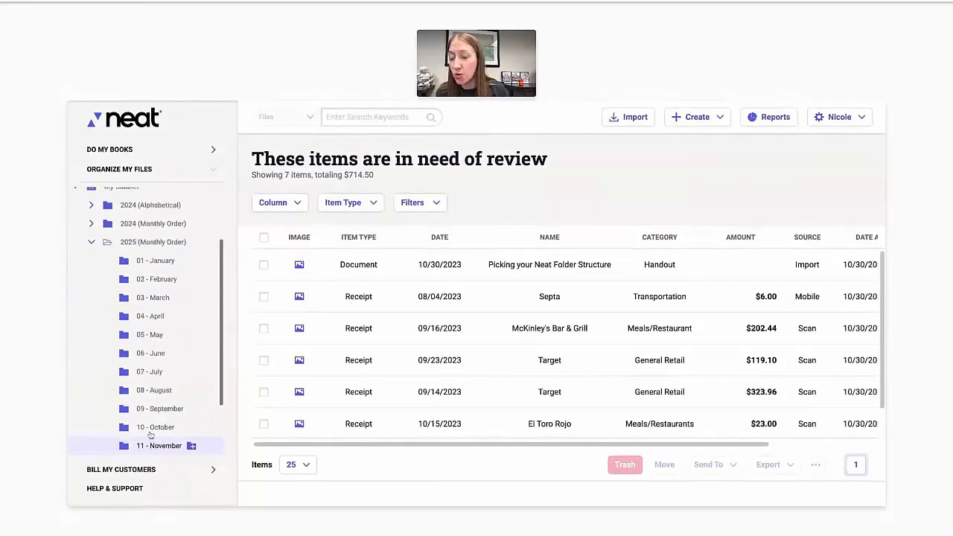
pyautogui.scroll(2, 150, 436)
pyautogui.scroll(1, 149, 435)
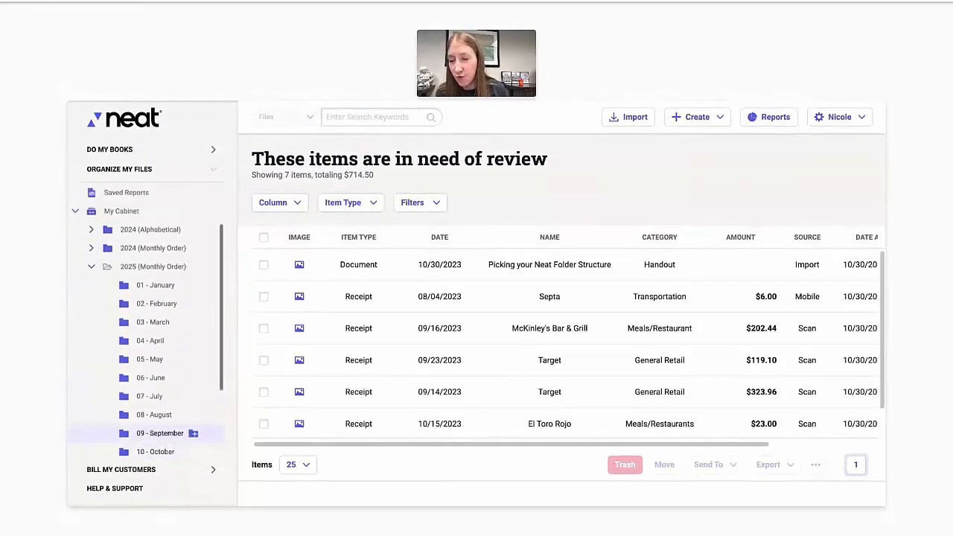
pyautogui.scroll(1, 90, 269)
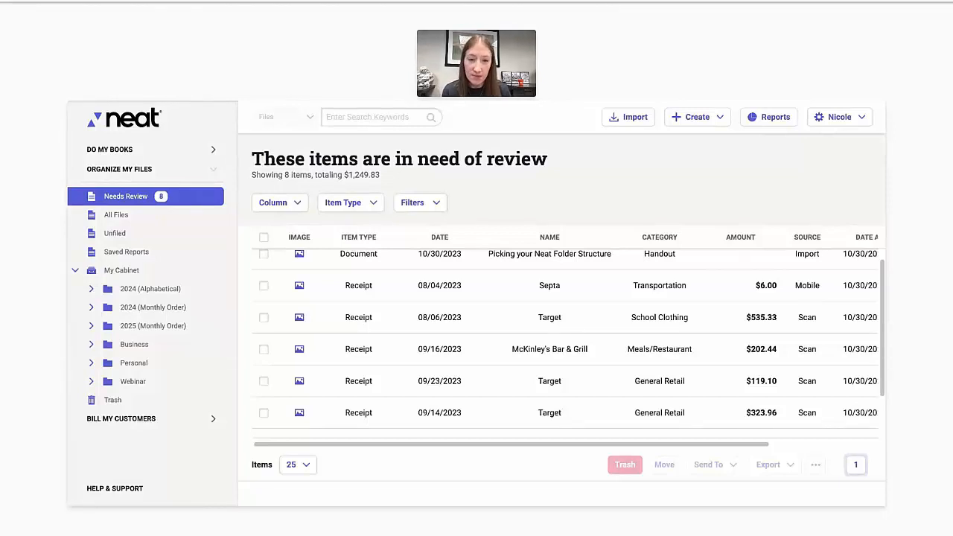
# - Open the 08/06/2023 Target receipt from Needs Review, enable text selection on its image, and try selecting the purchased-item lines
pyautogui.click(536, 318)
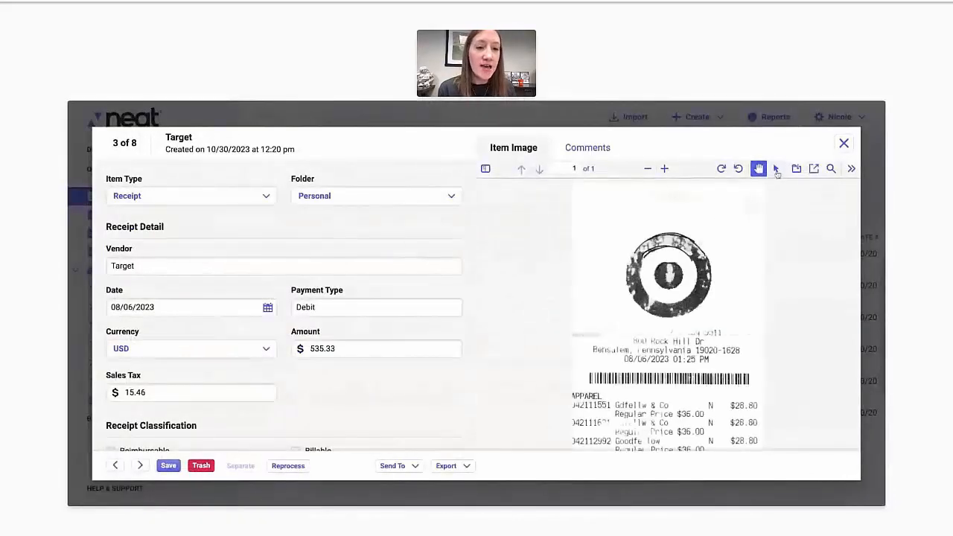
pyautogui.click(777, 170)
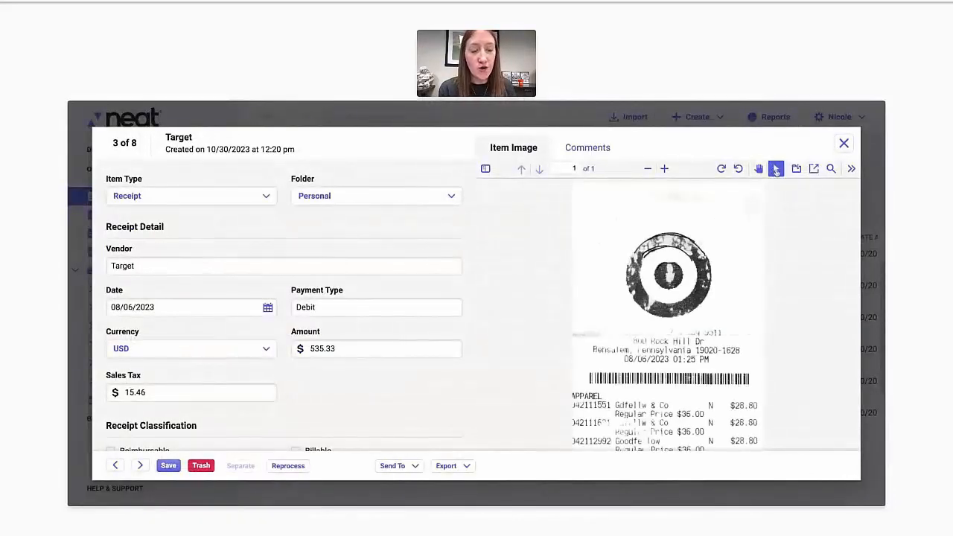
pyautogui.scroll(-2, 669, 320)
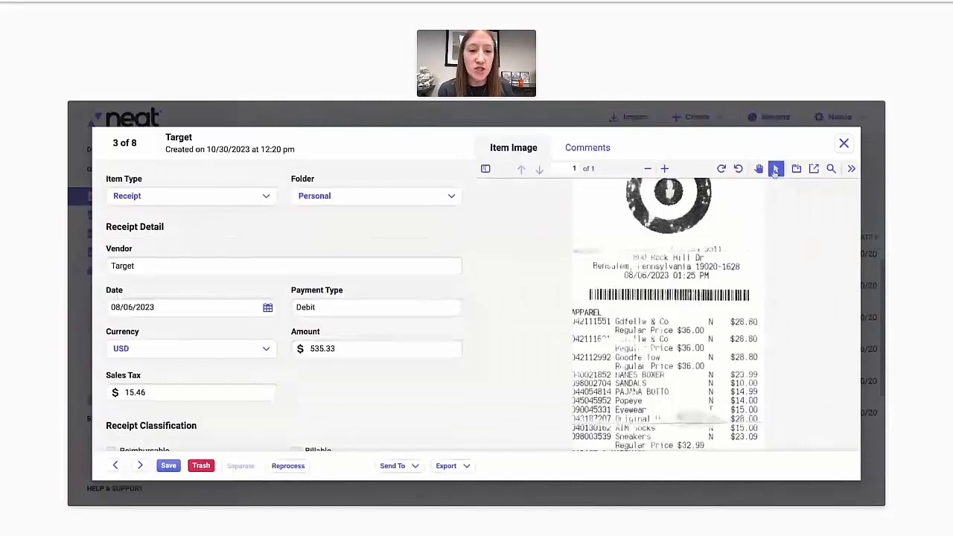
pyautogui.scroll(-2, 638, 332)
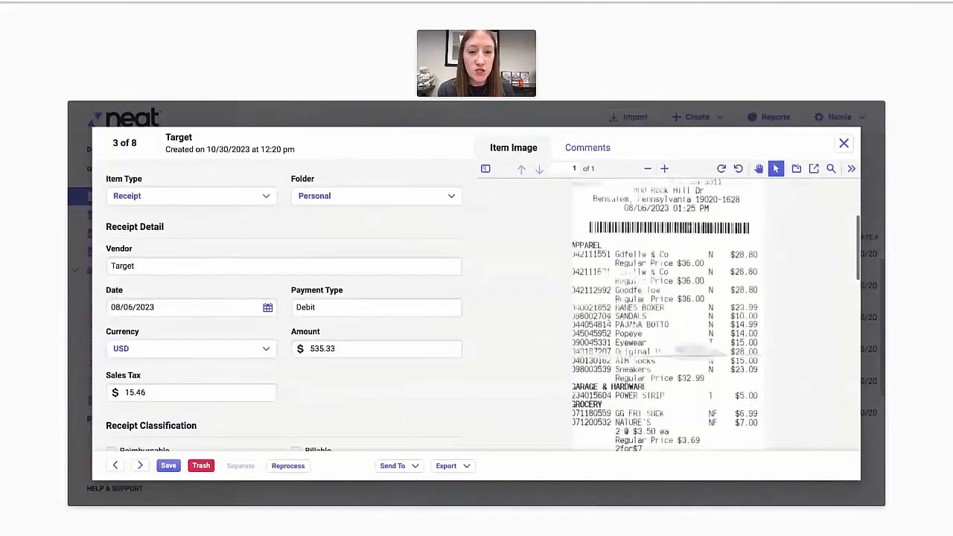
pyautogui.moveTo(577, 306); pyautogui.dragTo(578, 447)
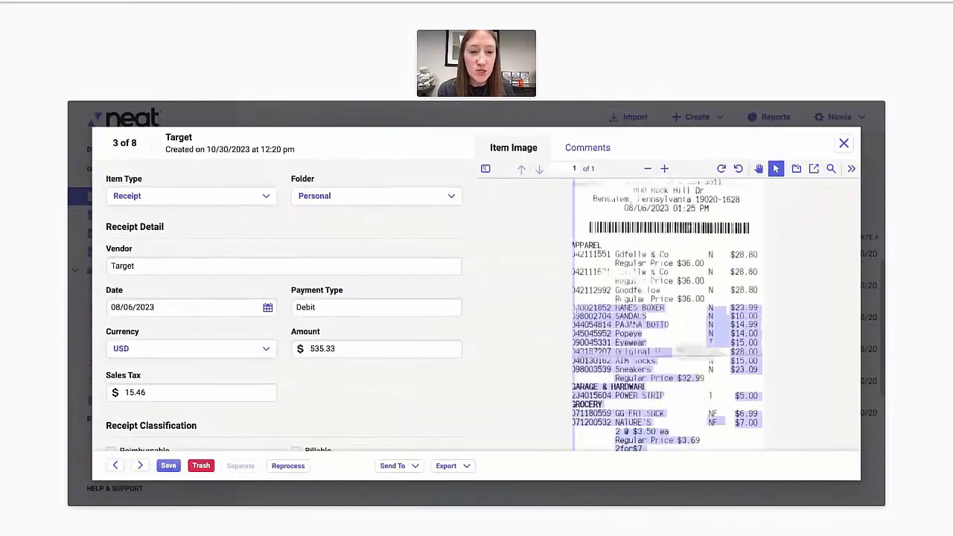
pyautogui.scroll(-7, 657, 321)
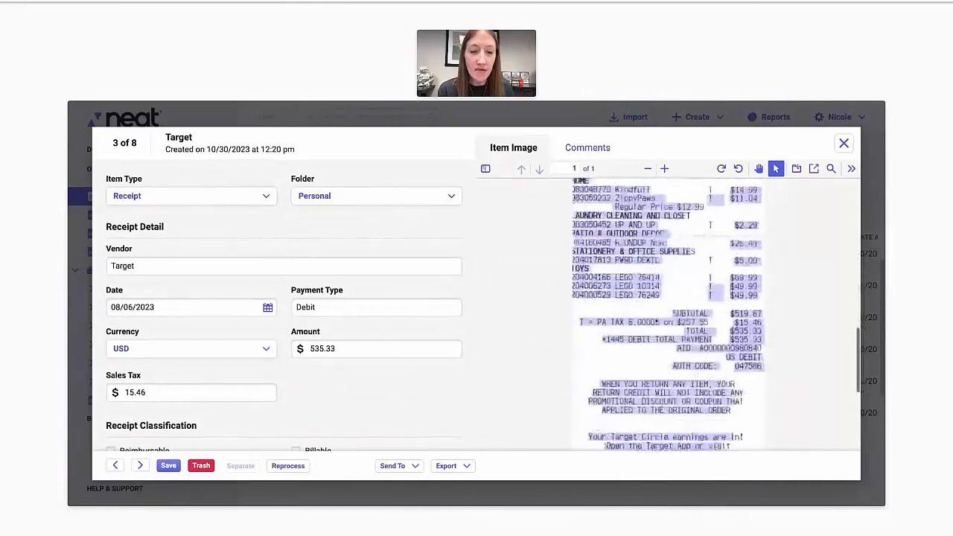
pyautogui.click(657, 322)
# - Copy the return policy and Target Circle text from the receipt image into Notes, and save and close the receipt
pyautogui.moveTo(601, 330); pyautogui.dragTo(741, 417)
pyautogui.hotkey('ctrl', 'c')
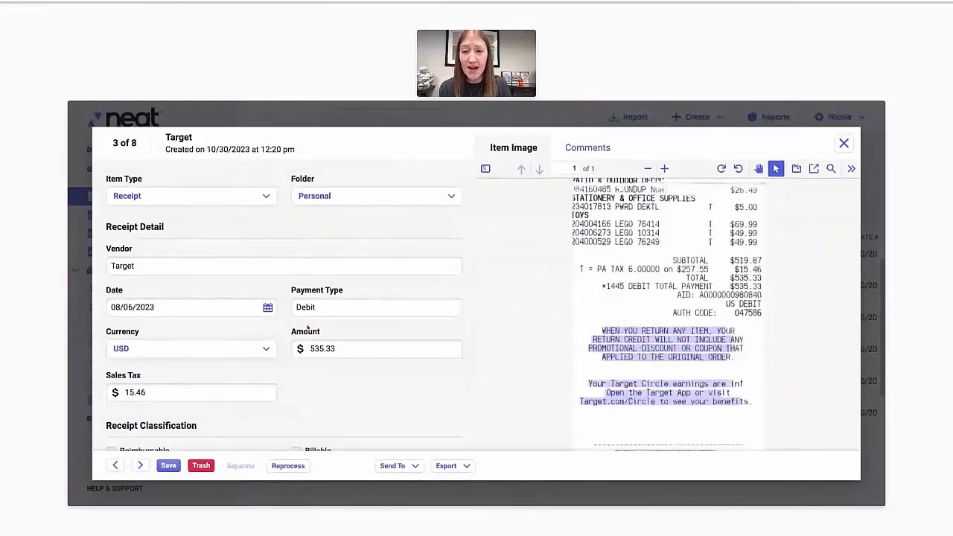
pyautogui.scroll(-5, 307, 327)
pyautogui.click(227, 376)
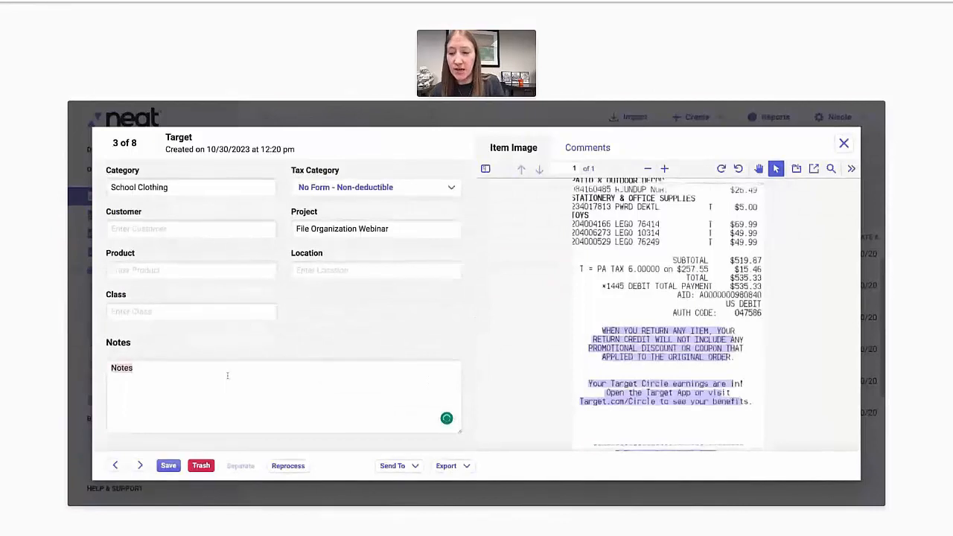
pyautogui.hotkey('ctrl', 'v')
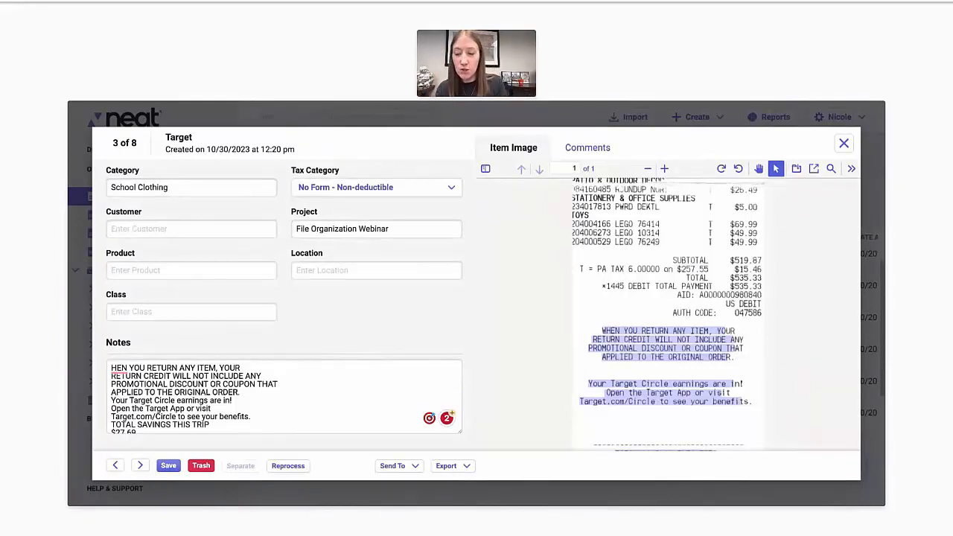
pyautogui.click(295, 389)
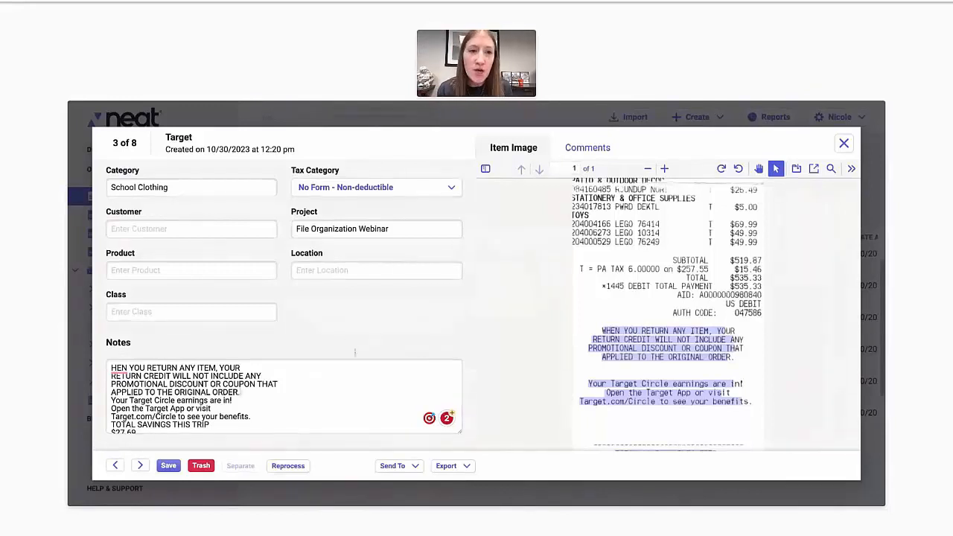
pyautogui.click(844, 143)
pyautogui.click(462, 336)
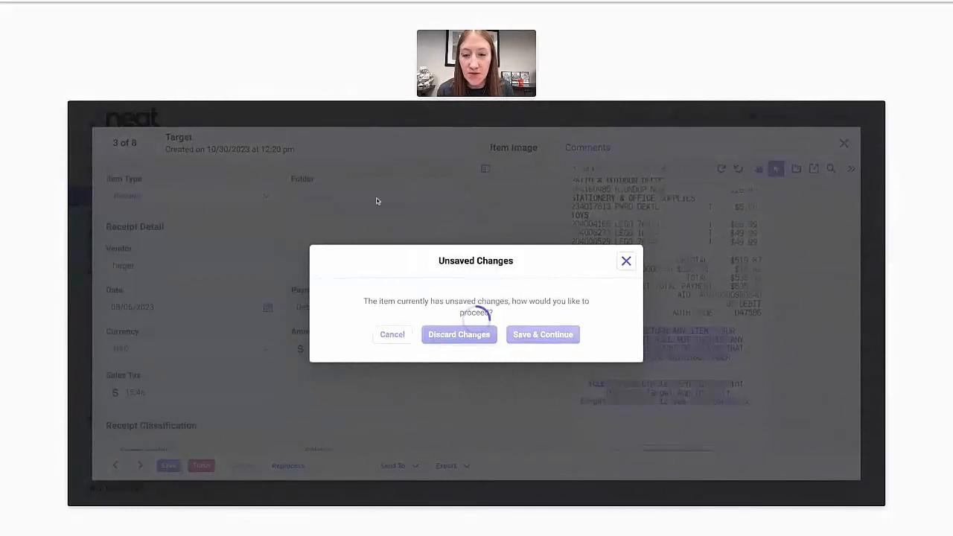
# - Search the files for Target and look through the matching receipts and documents
pyautogui.click(350, 119)
pyautogui.write('Target')
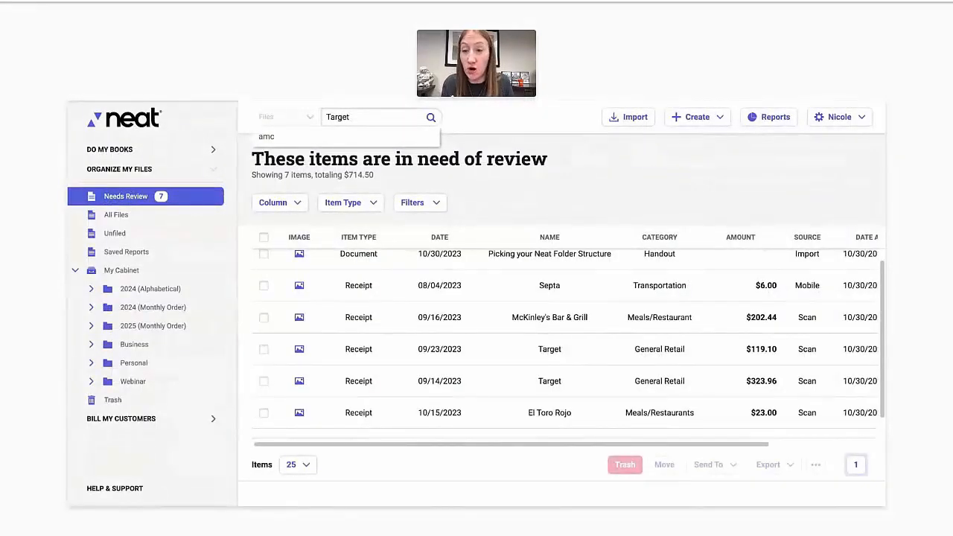
pyautogui.press('Return')
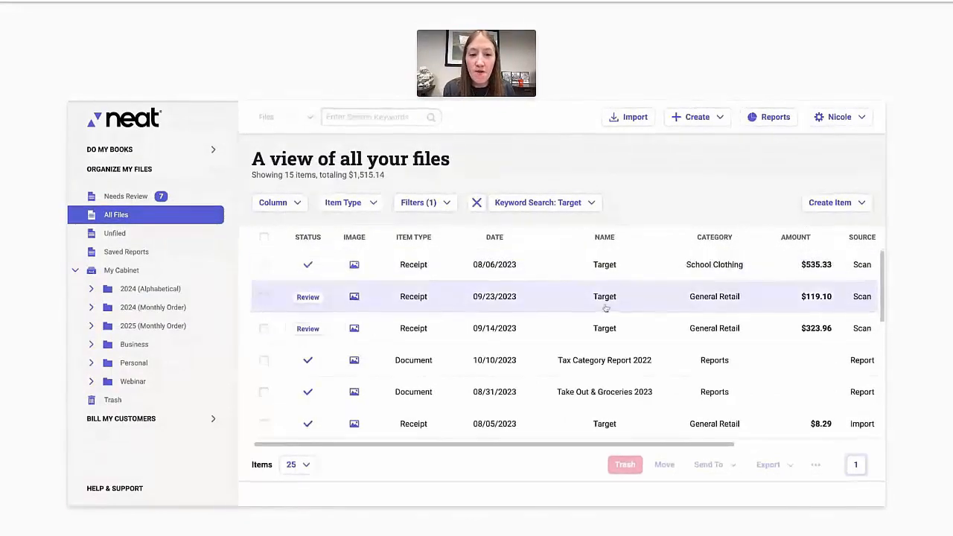
pyautogui.scroll(-1, 581, 325)
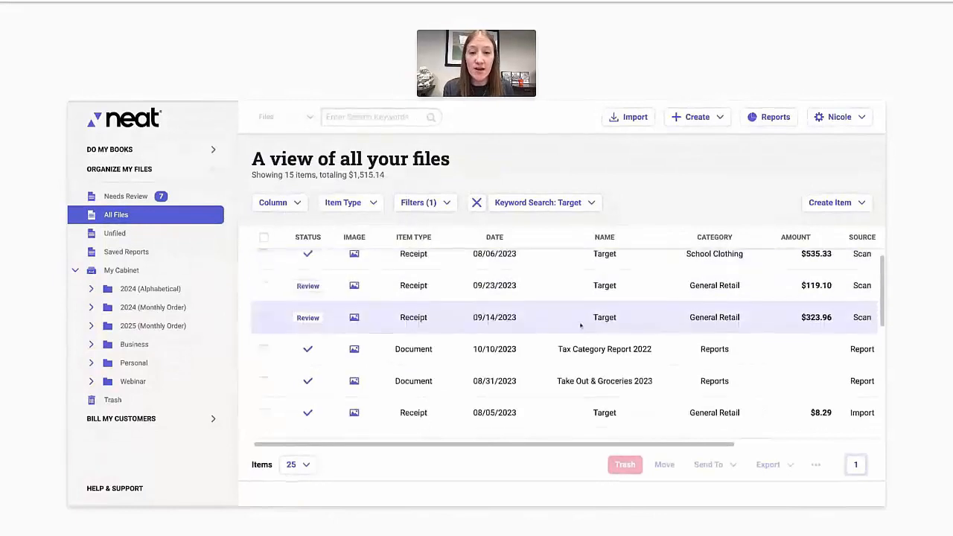
pyautogui.scroll(-1, 581, 325)
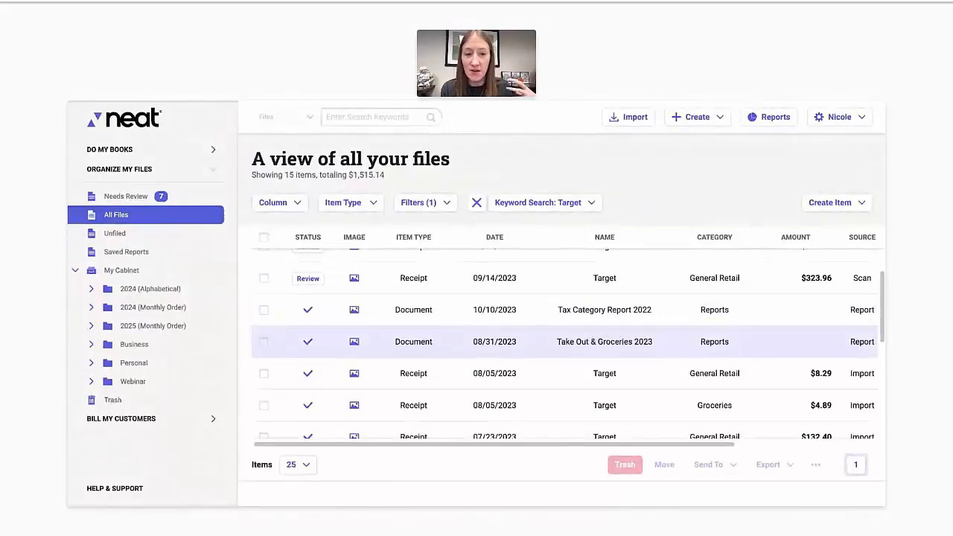
pyautogui.scroll(-5, 566, 341)
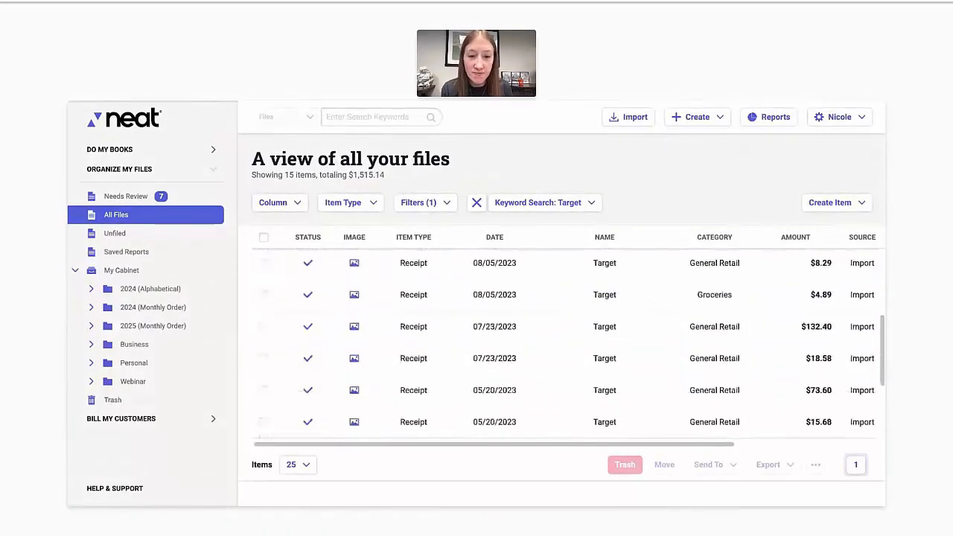
pyautogui.scroll(-2, 566, 328)
pyautogui.scroll(2, 566, 328)
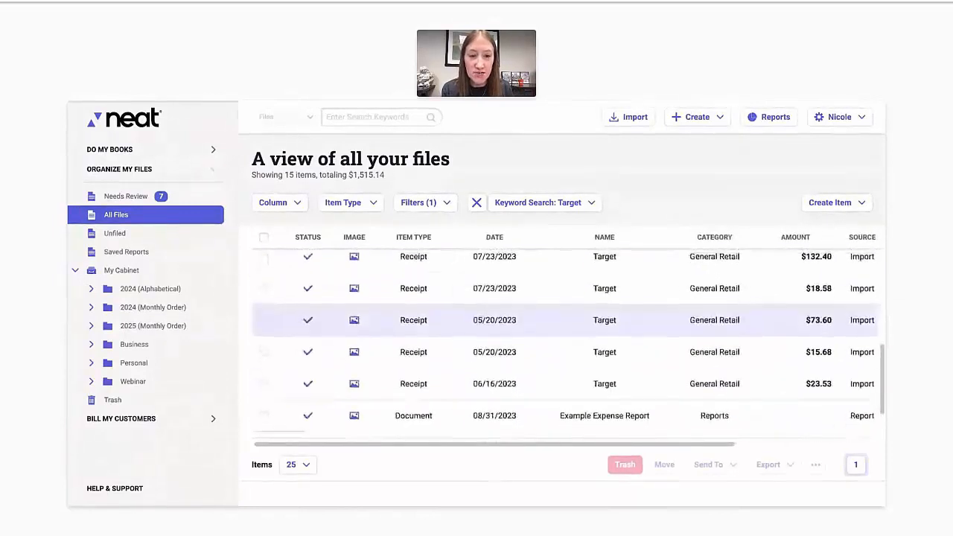
pyautogui.scroll(6, 566, 327)
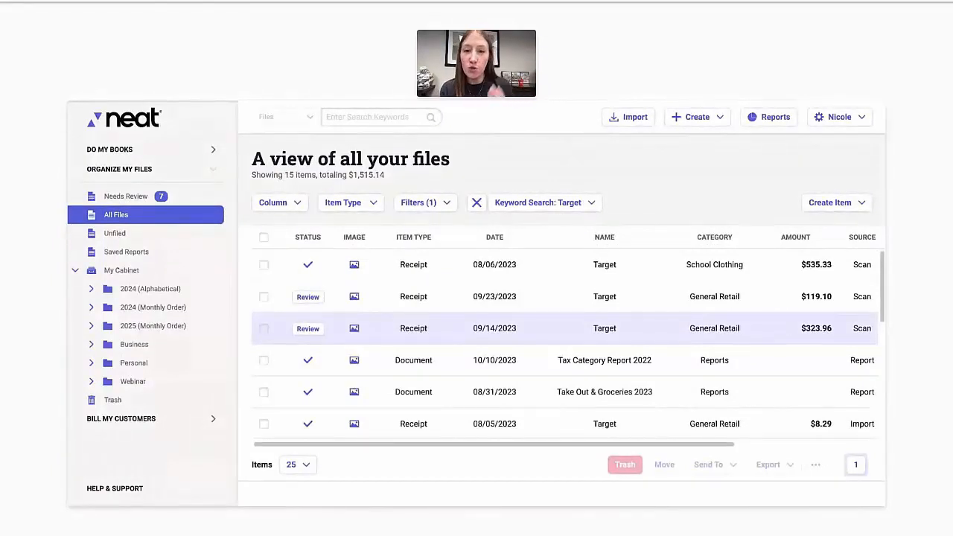
# - Check the filters available for the Target search results and sort the results by Category
pyautogui.click(410, 203)
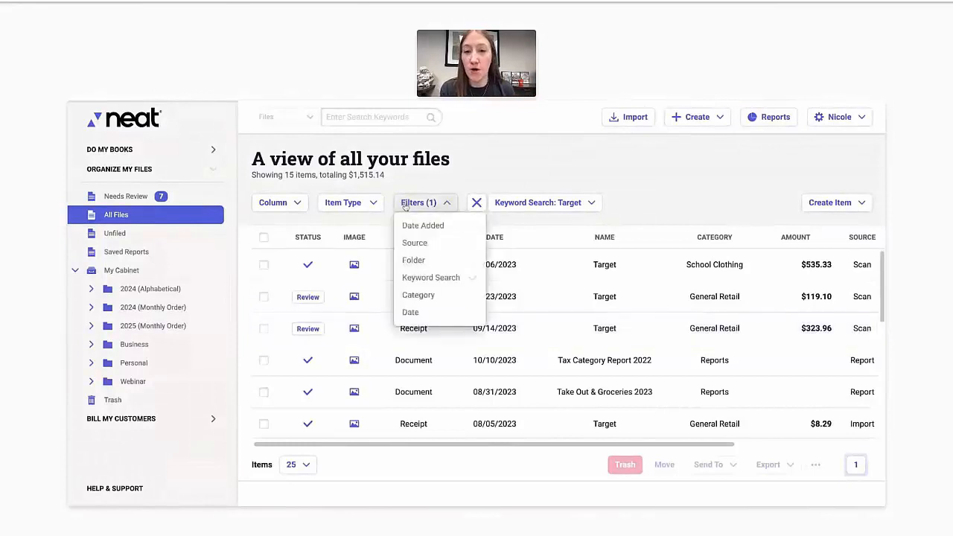
pyautogui.click(446, 179)
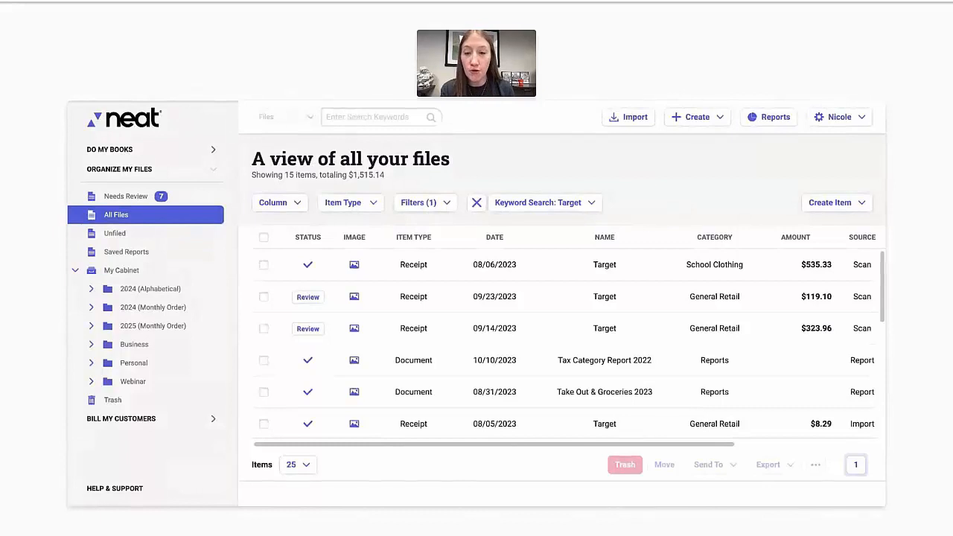
pyautogui.click(698, 238)
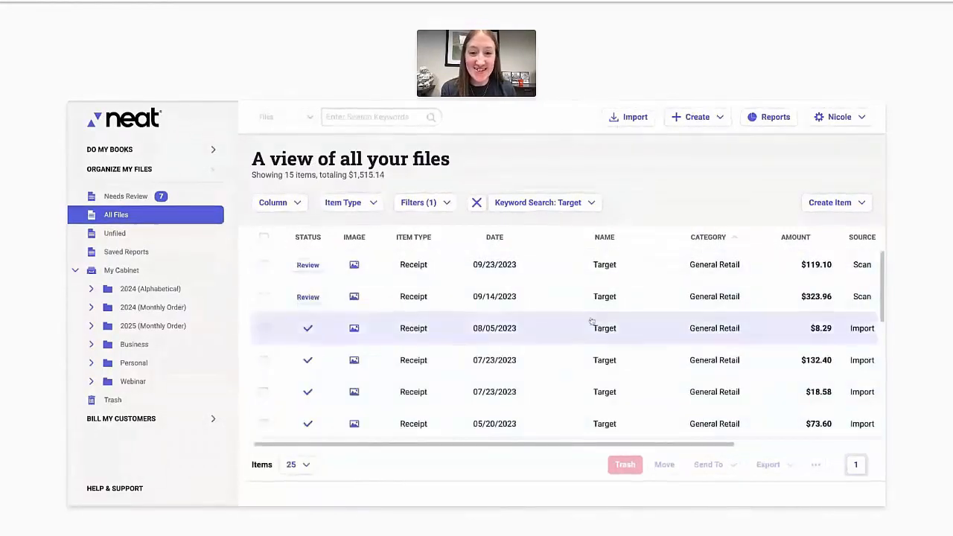
pyautogui.scroll(-1, 646, 317)
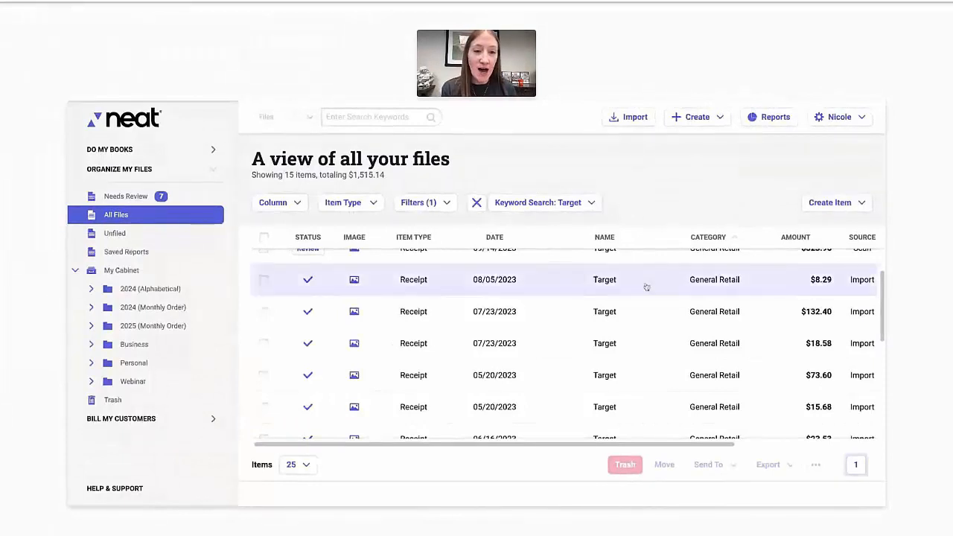
pyautogui.scroll(1, 647, 286)
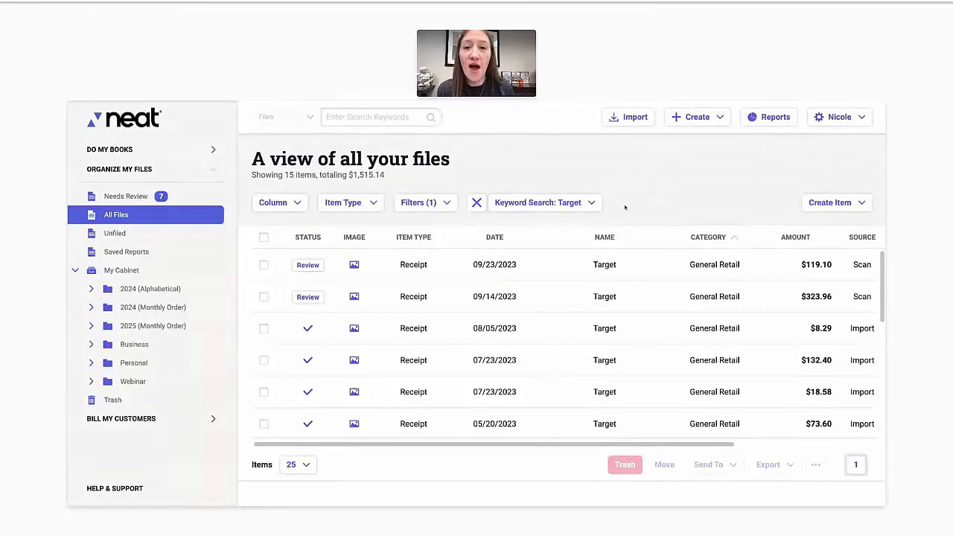
# - Limit the Target search results to the Receipt item type
pyautogui.click(445, 203)
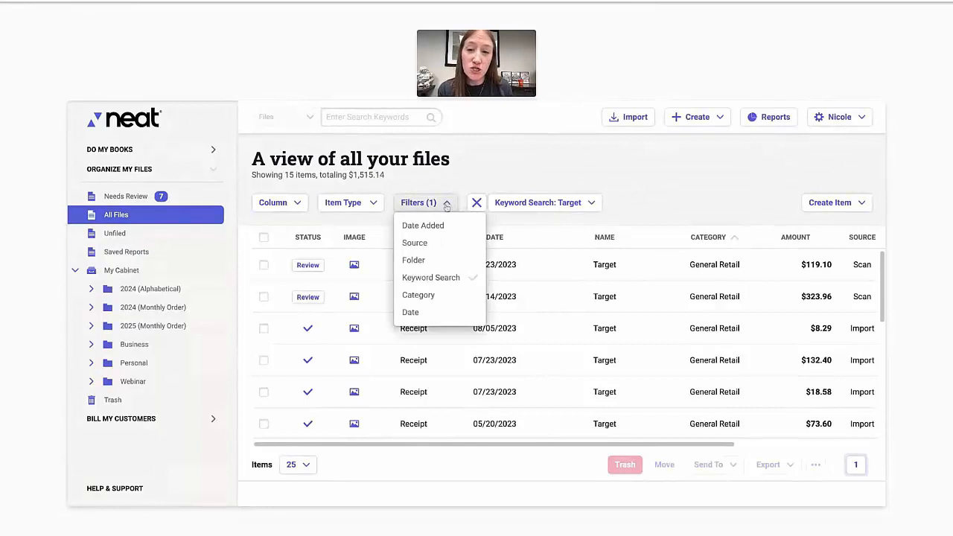
pyautogui.click(344, 202)
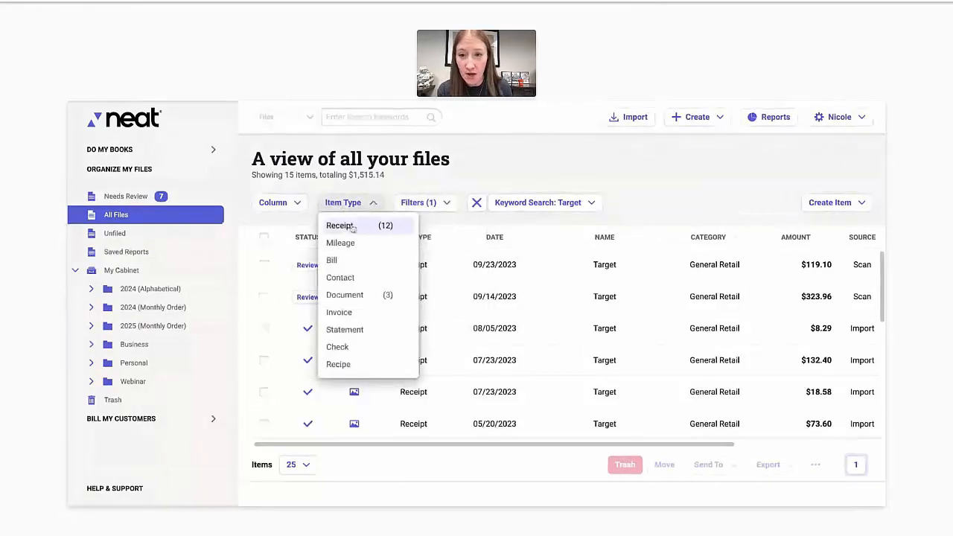
pyautogui.click(353, 227)
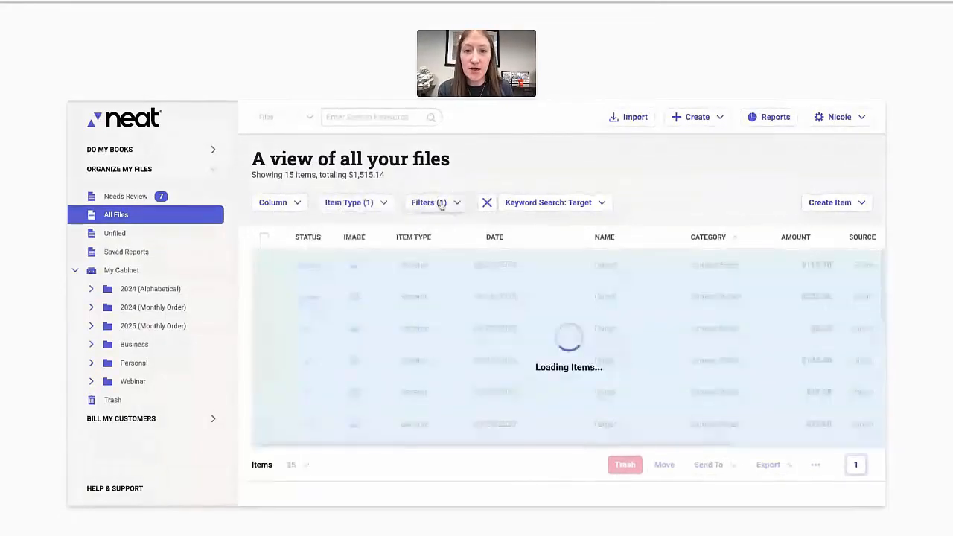
# - Add a Category filter for School Clothing to the Target receipts
pyautogui.click(439, 203)
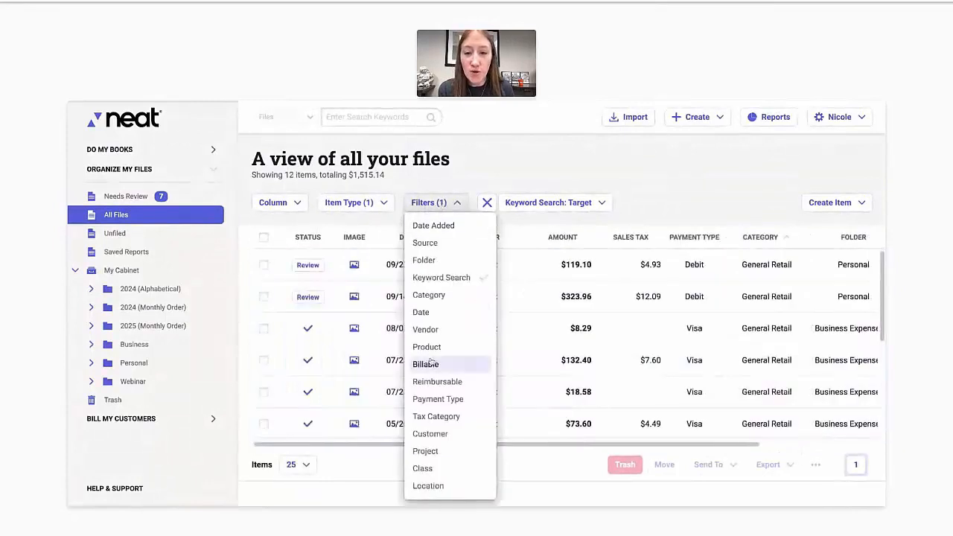
pyautogui.click(431, 298)
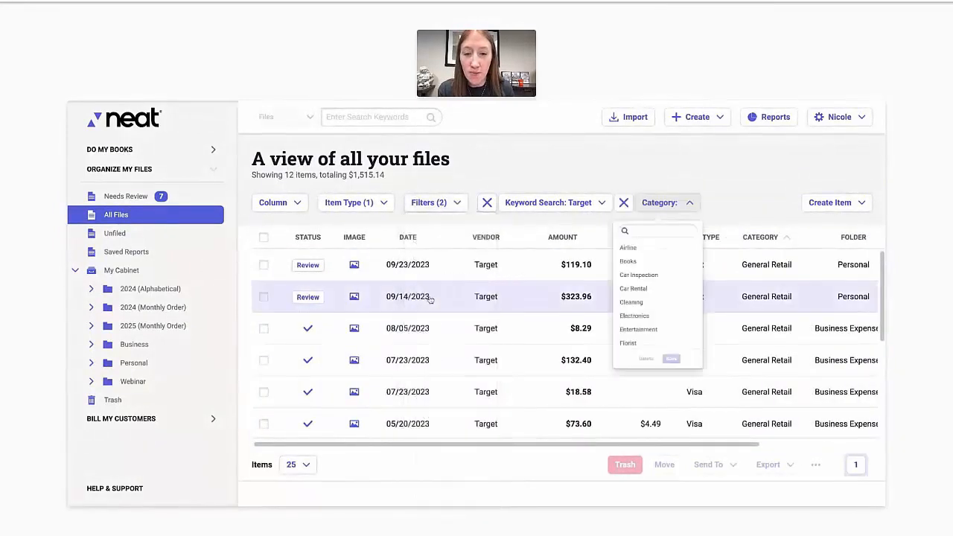
pyautogui.write('Sch')
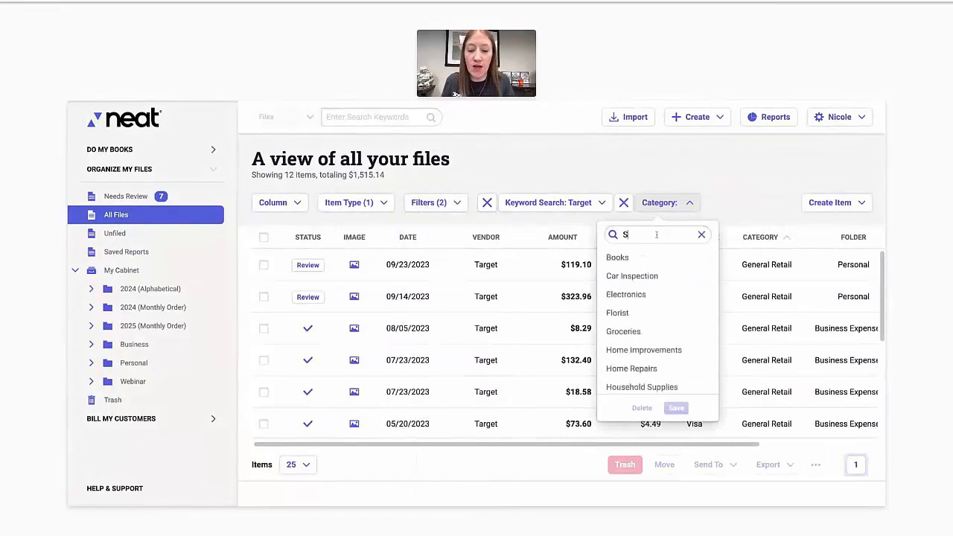
pyautogui.click(660, 258)
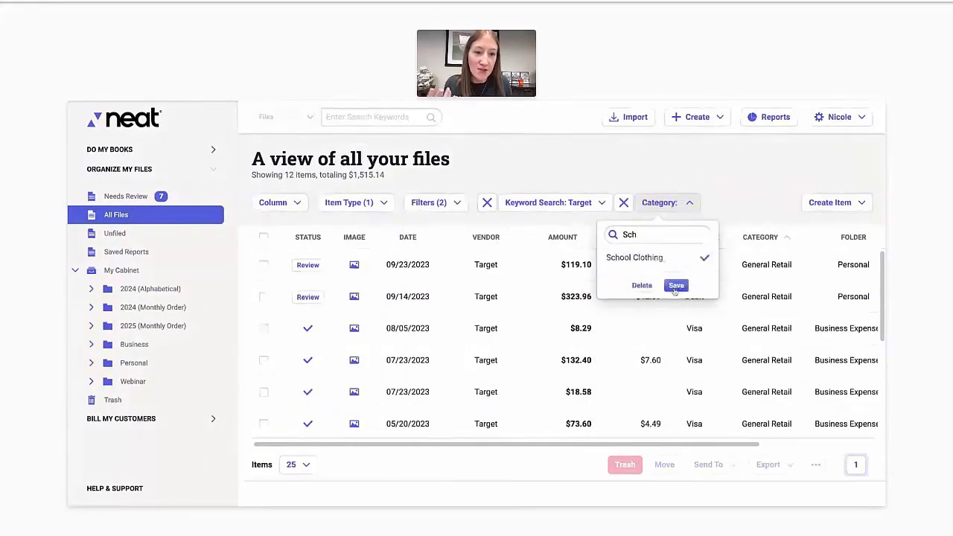
pyautogui.click(675, 286)
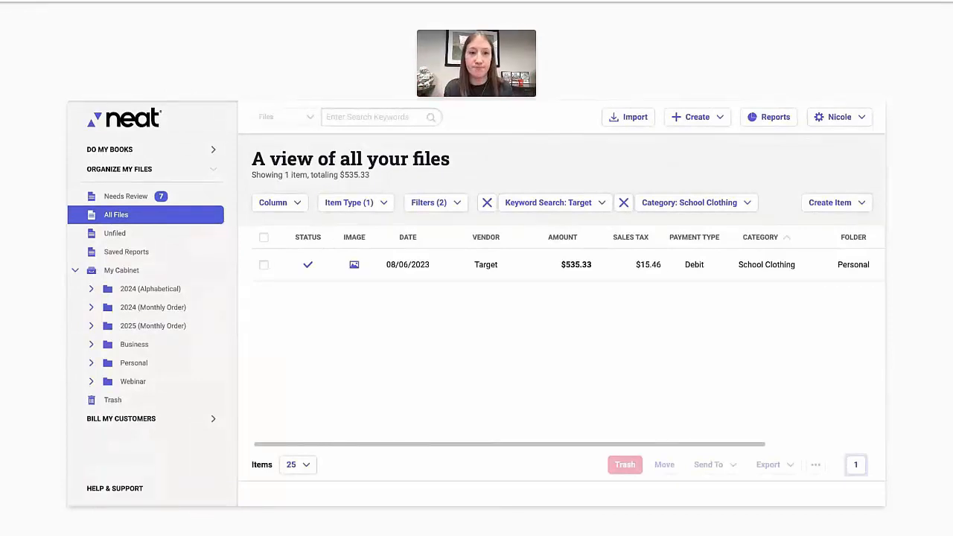
# - Clear the School Clothing category and the Target keyword filter, and show 100 items per page in All Files
pyautogui.click(624, 203)
pyautogui.click(487, 202)
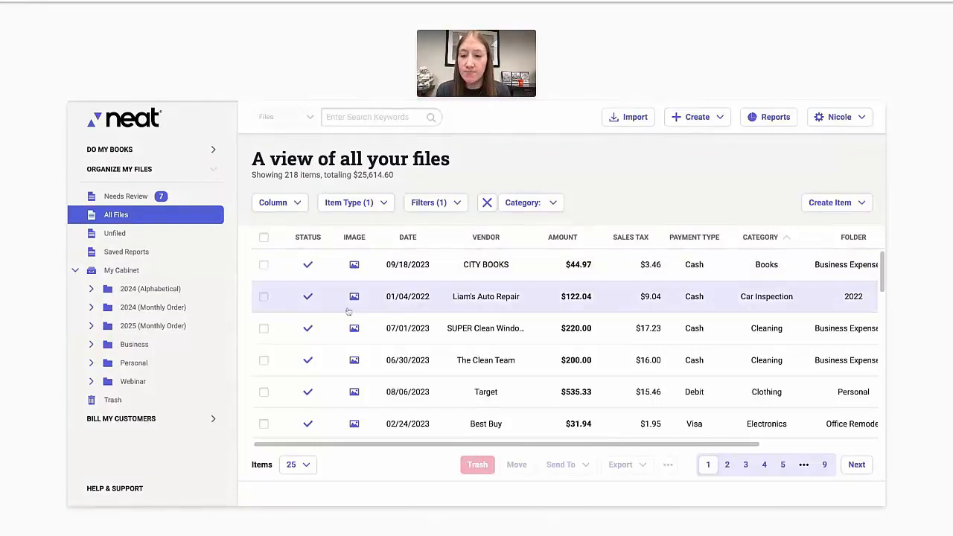
pyautogui.click(297, 467)
pyautogui.click(305, 440)
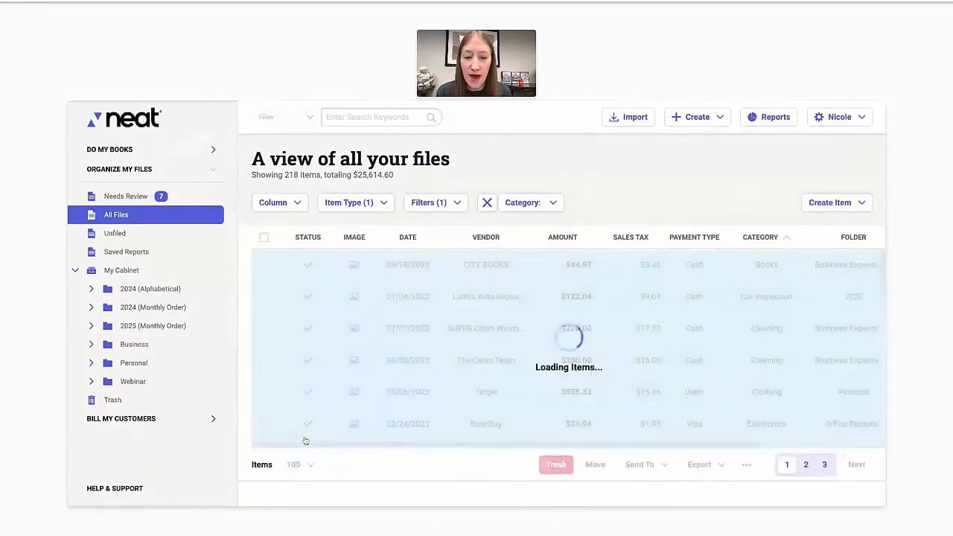
# - Select all the listed files and check the export formats available for them
pyautogui.click(264, 237)
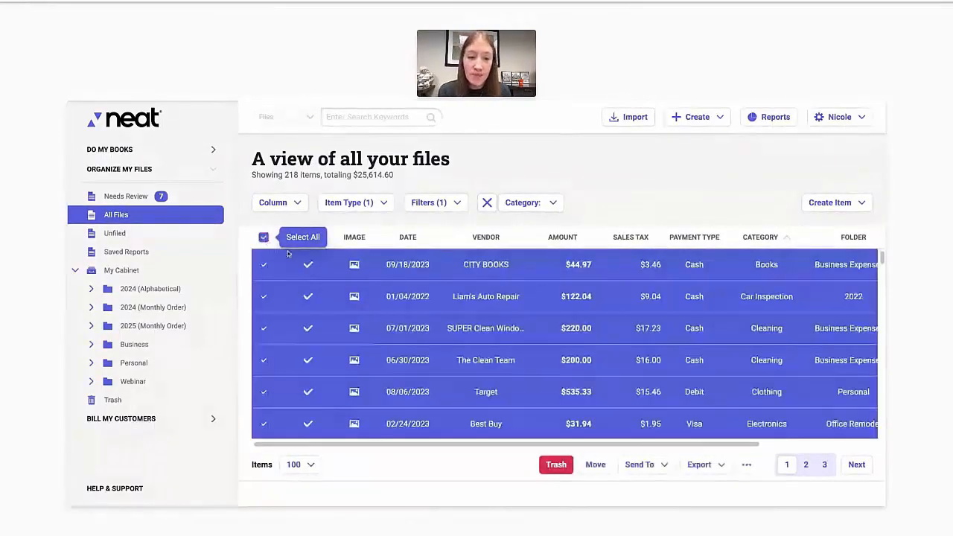
pyautogui.click(720, 467)
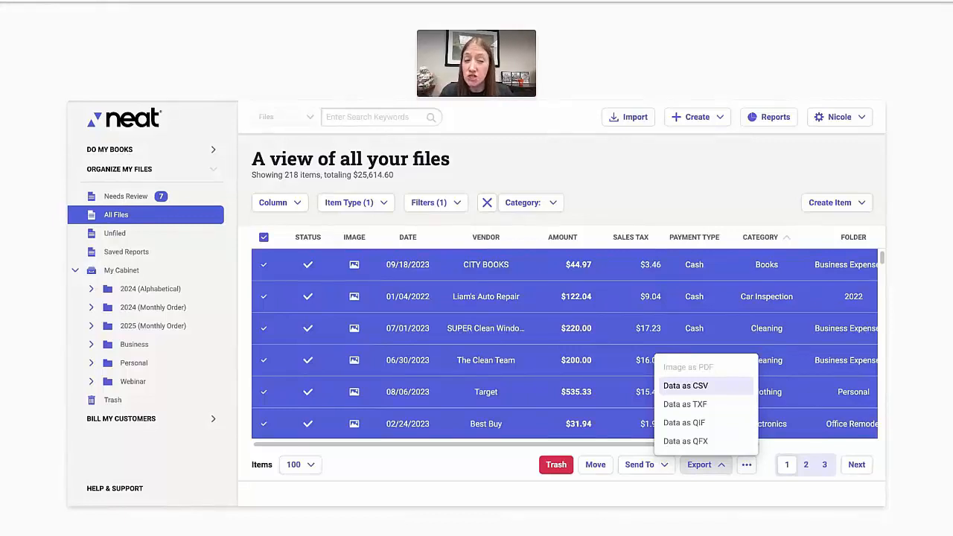
# - Start a Spending Detail report from the File Cabinet Reports and limit it to the Personal folder
pyautogui.click(767, 121)
pyautogui.scroll(-2, 560, 300)
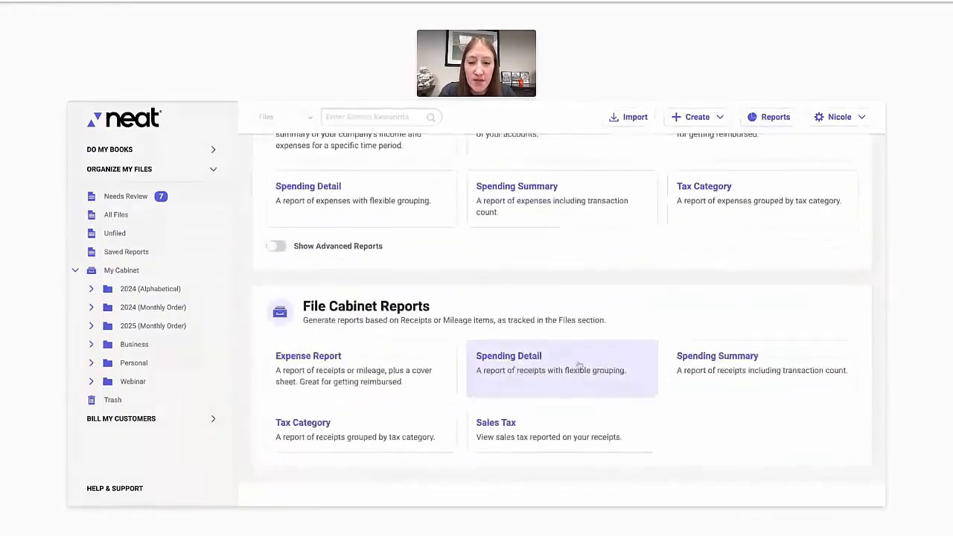
pyautogui.click(628, 370)
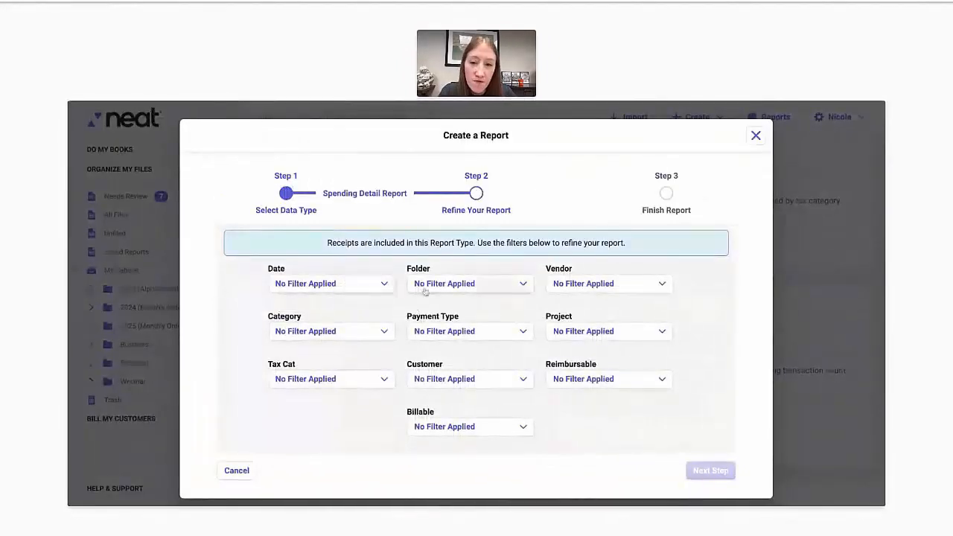
pyautogui.click(457, 284)
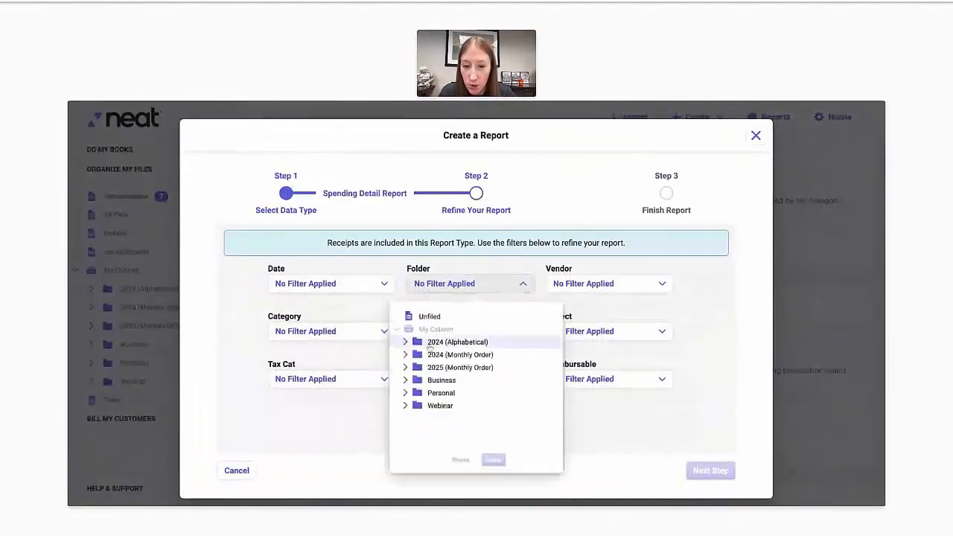
pyautogui.click(424, 394)
pyautogui.click(440, 393)
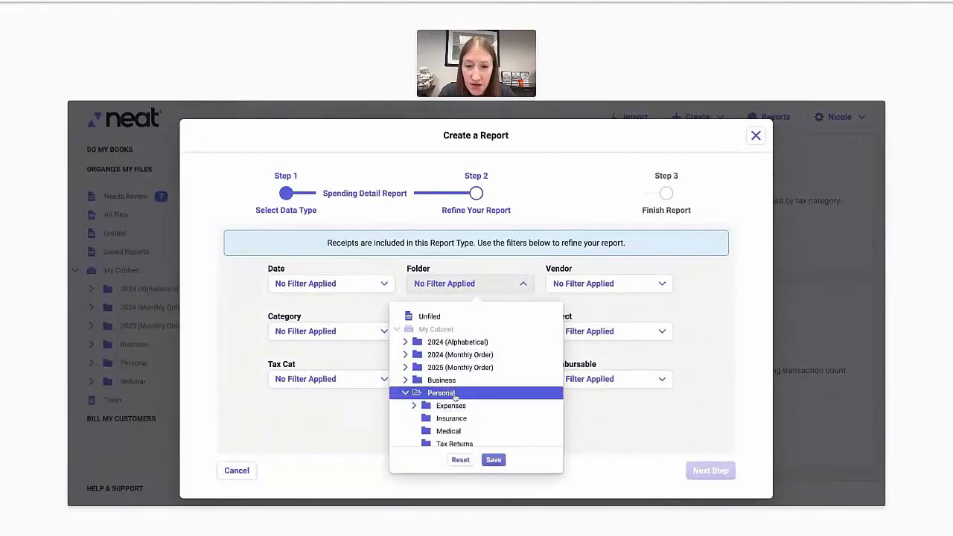
pyautogui.click(494, 459)
pyautogui.click(708, 470)
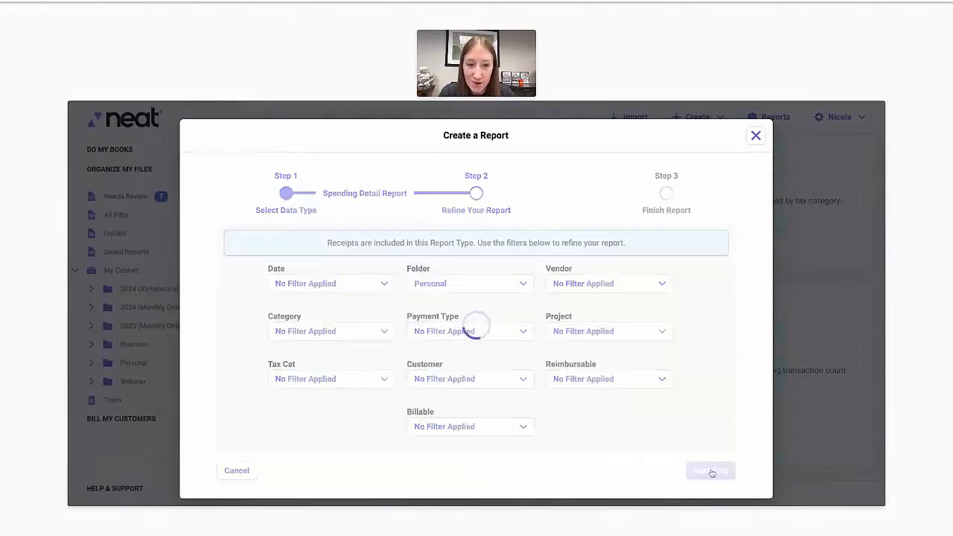
# - Set the Spending Detail report to include images as 1 image and download a CSV file, and close it without creating it
pyautogui.click(644, 293)
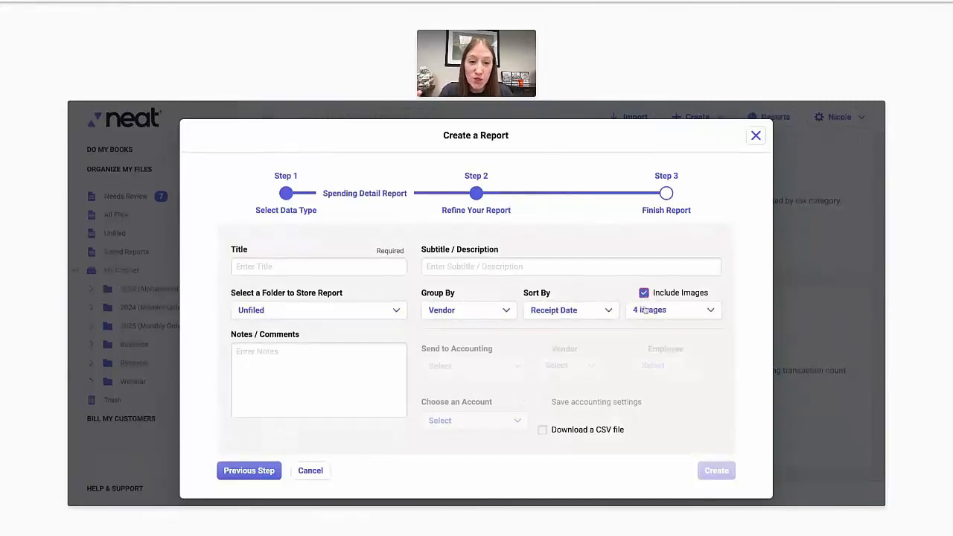
pyautogui.click(648, 313)
pyautogui.click(654, 343)
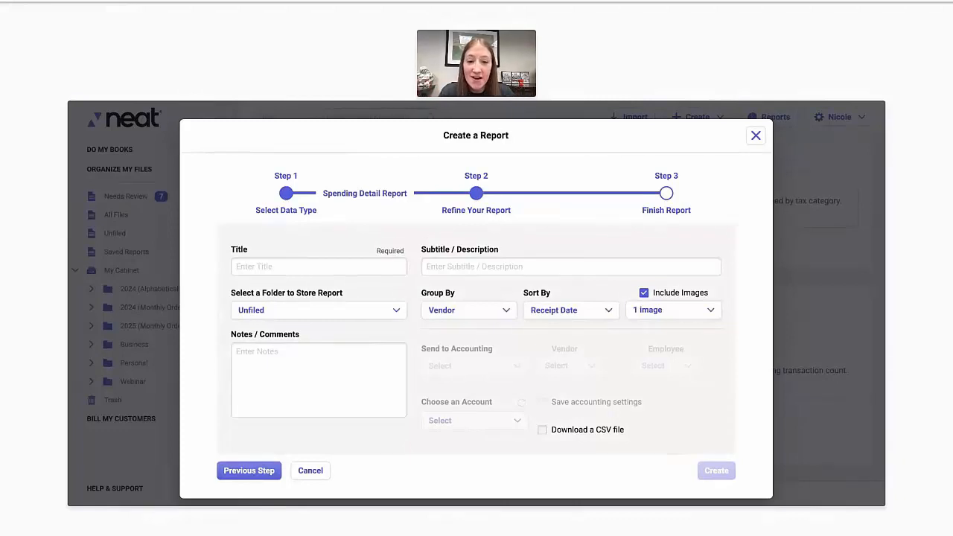
pyautogui.click(543, 431)
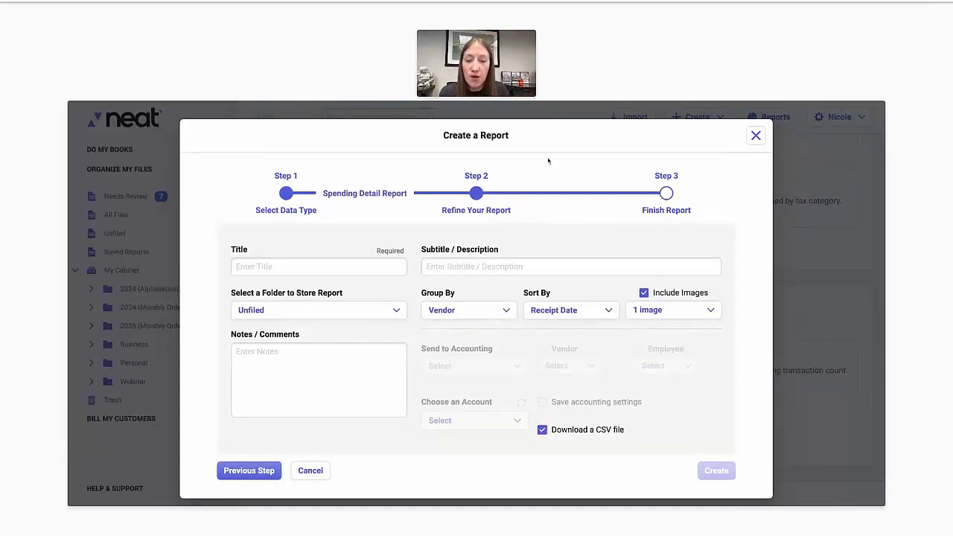
pyautogui.click(756, 136)
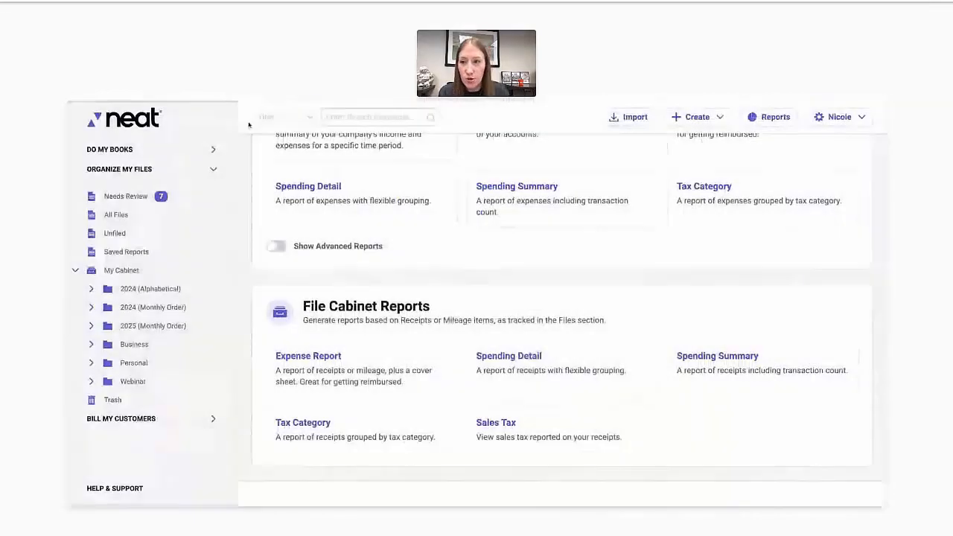
# - Return to All Files and check which columns can be displayed
pyautogui.click(116, 216)
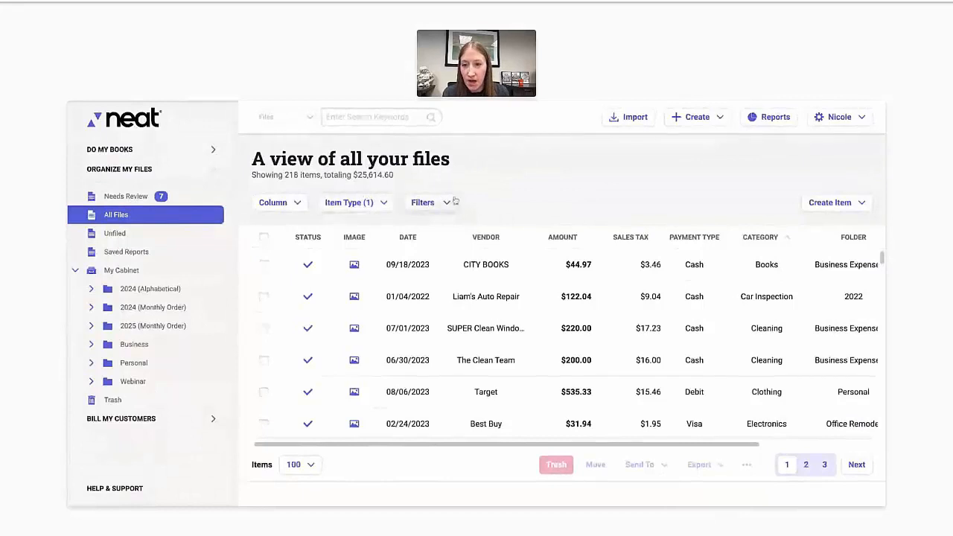
pyautogui.click(271, 204)
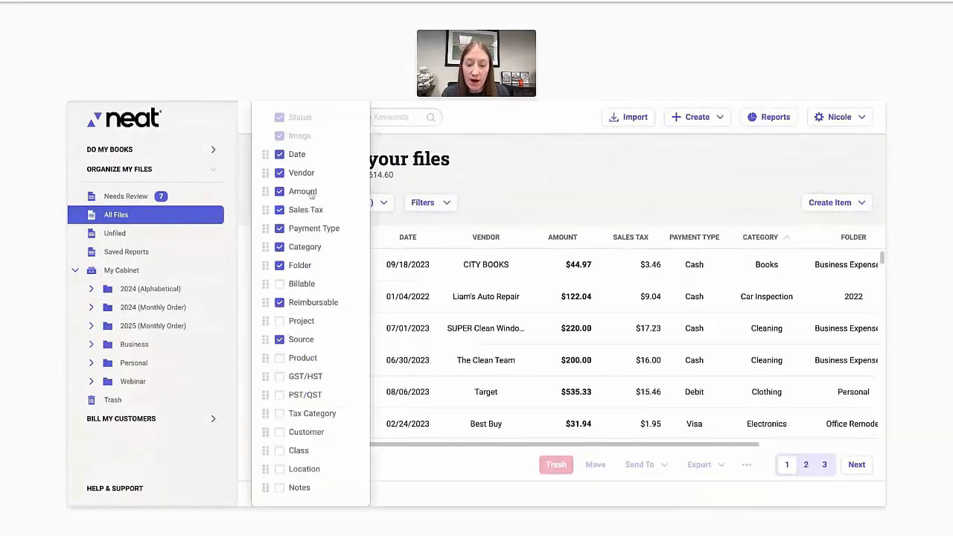
pyautogui.click(483, 198)
# - Remove the Receipt item type restriction from All Files and check the filters available for all item types
pyautogui.click(372, 205)
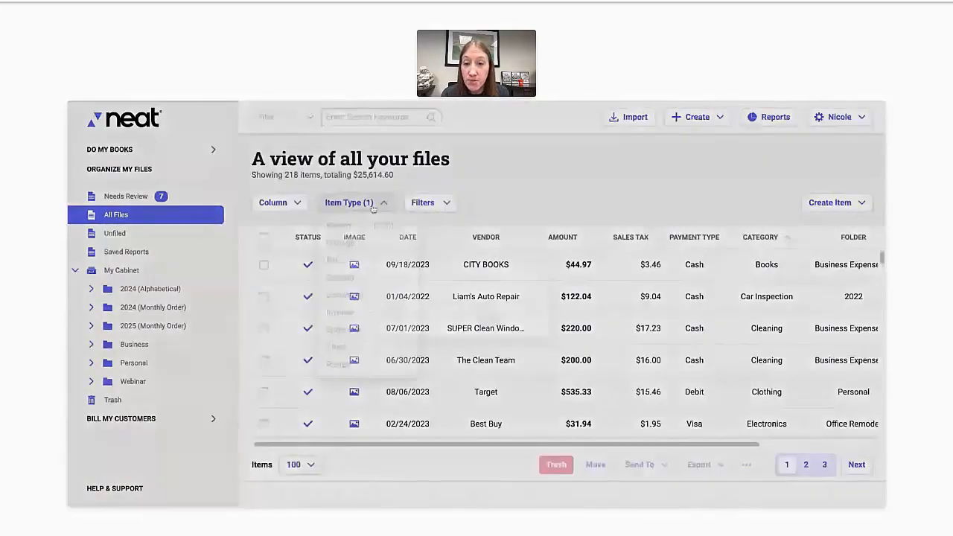
pyautogui.click(497, 336)
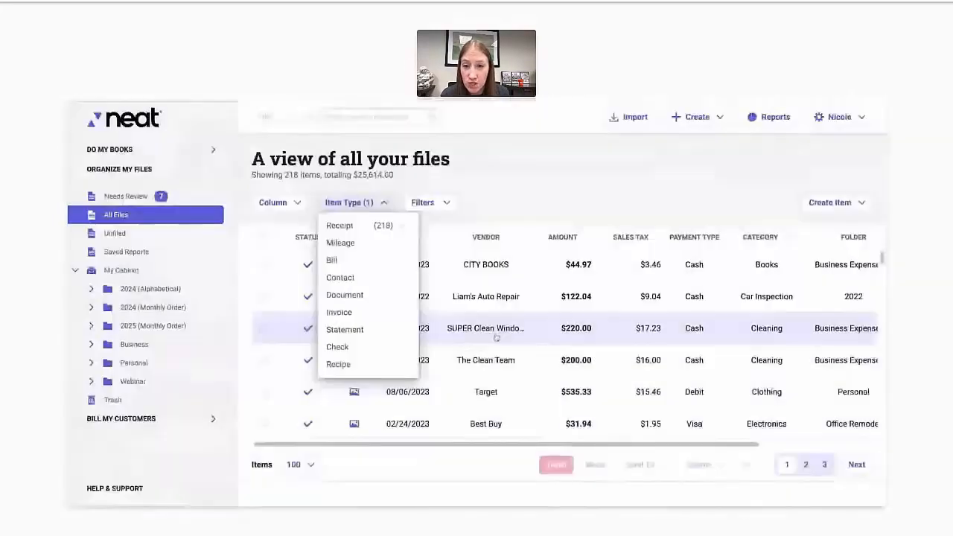
pyautogui.click(340, 225)
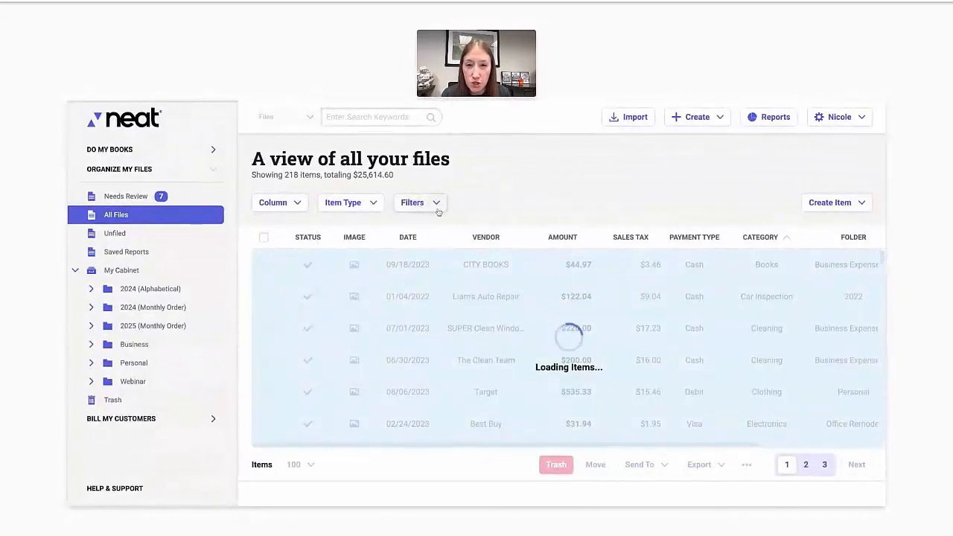
pyautogui.click(436, 207)
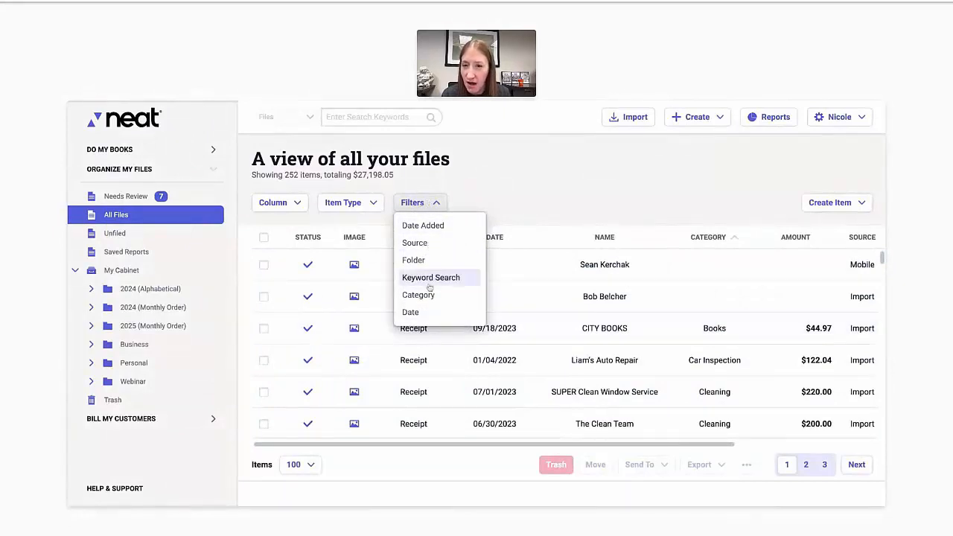
pyautogui.click(493, 165)
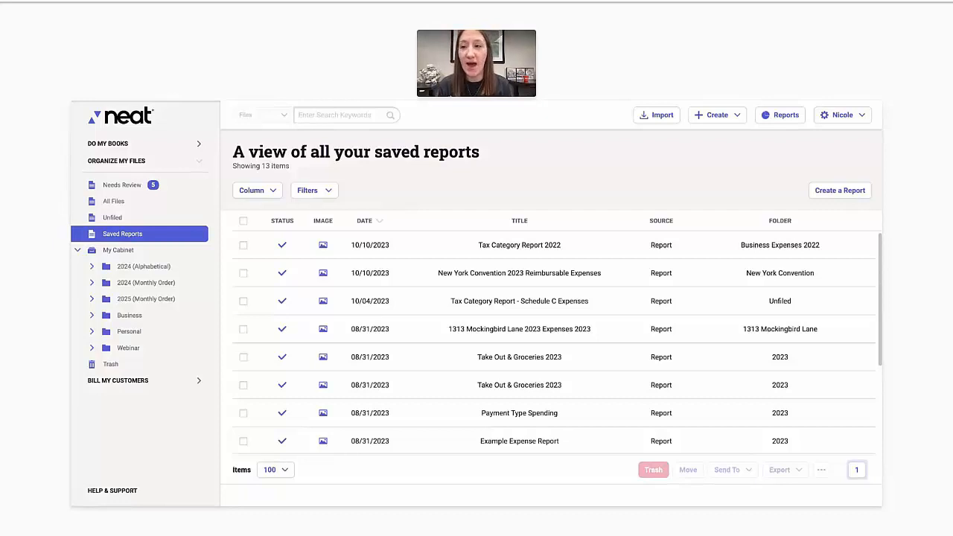
# - View the Accounts / Transactions page of the Do My Books section
pyautogui.click(143, 145)
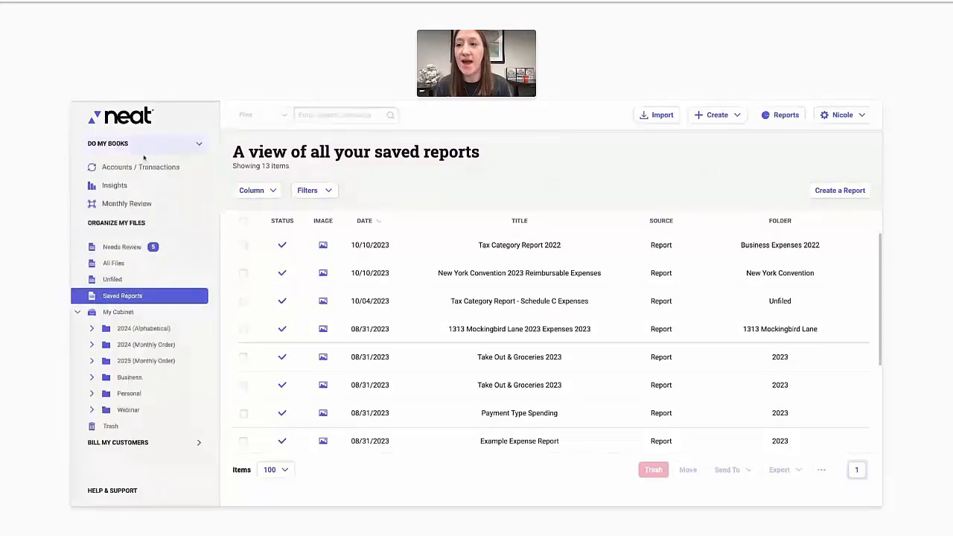
pyautogui.click(145, 167)
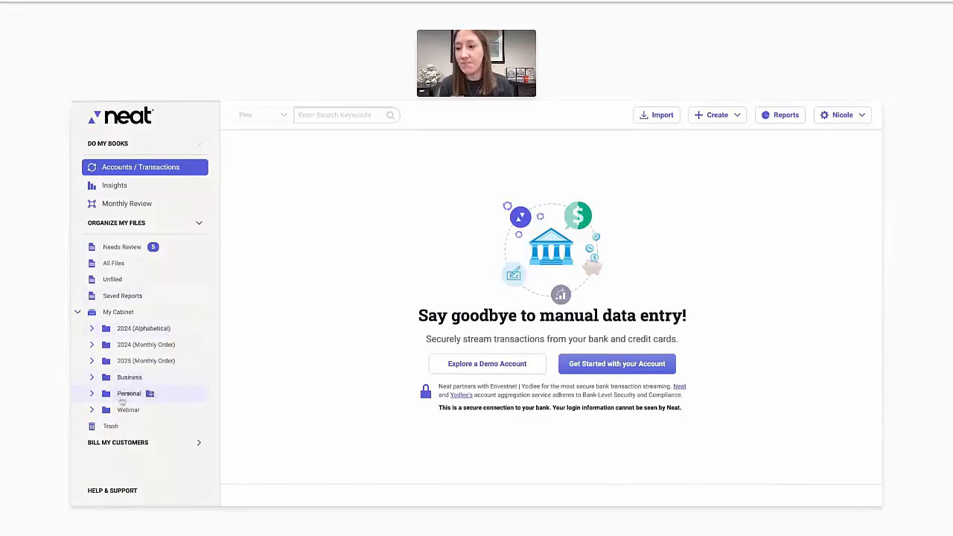
# - Select the CITY BOOKS and Liam's Auto Repair receipts in All Files and check their export formats
pyautogui.click(113, 263)
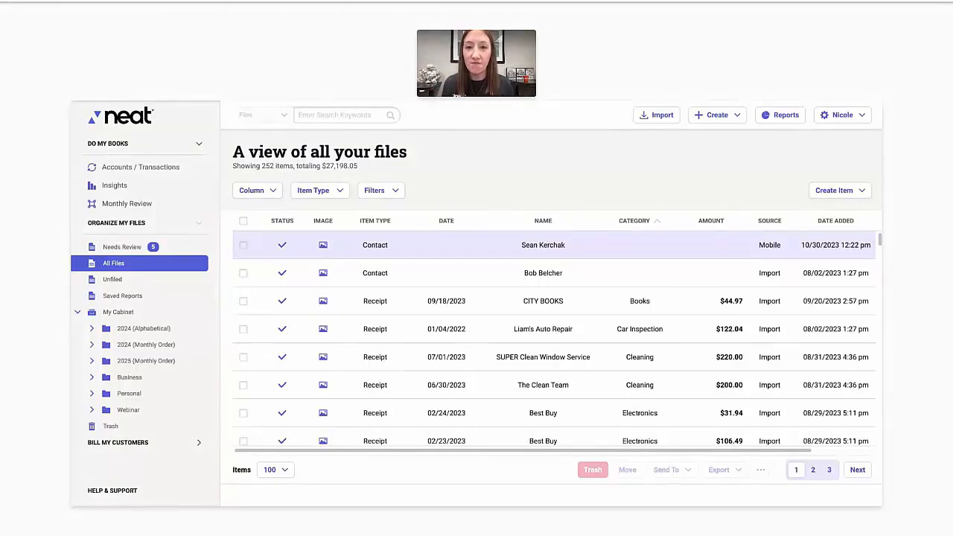
pyautogui.click(243, 301)
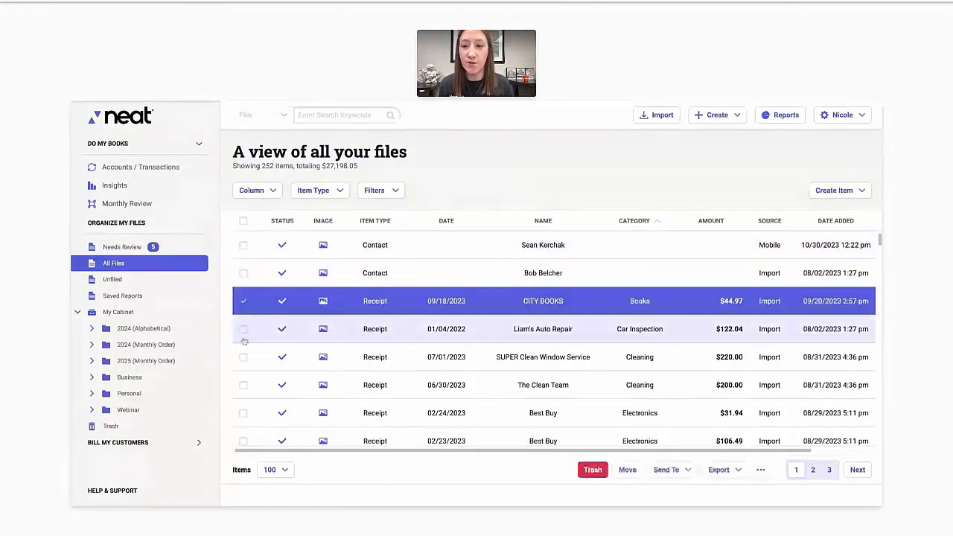
pyautogui.click(245, 333)
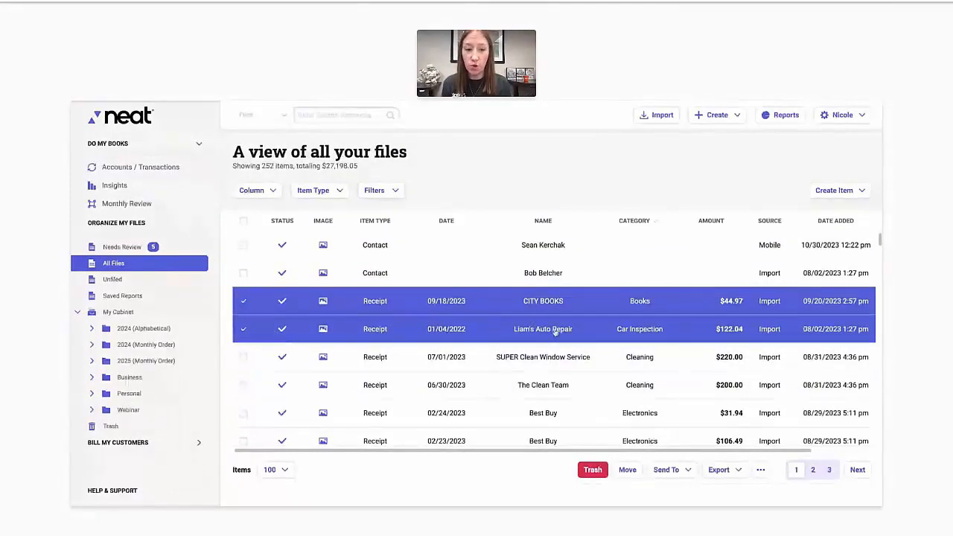
pyautogui.click(716, 471)
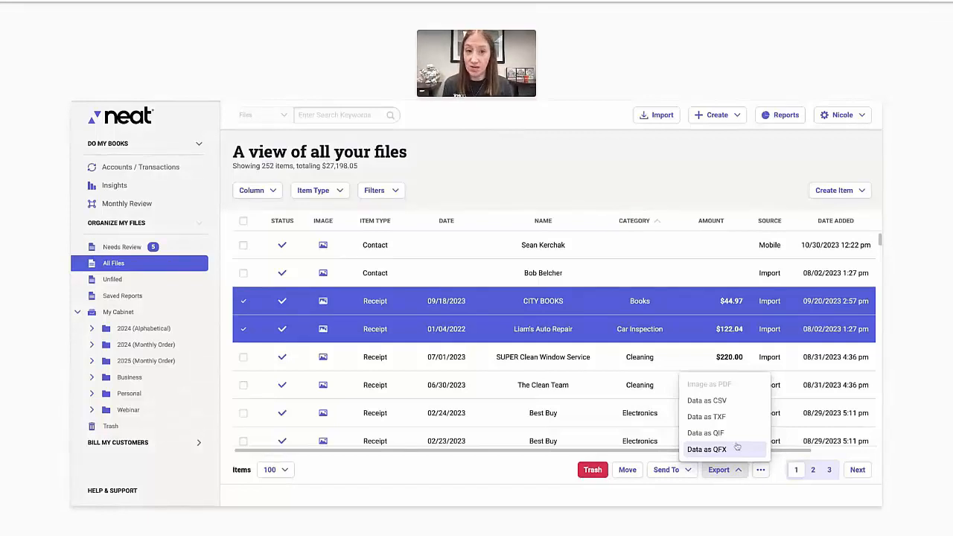
pyautogui.click(685, 179)
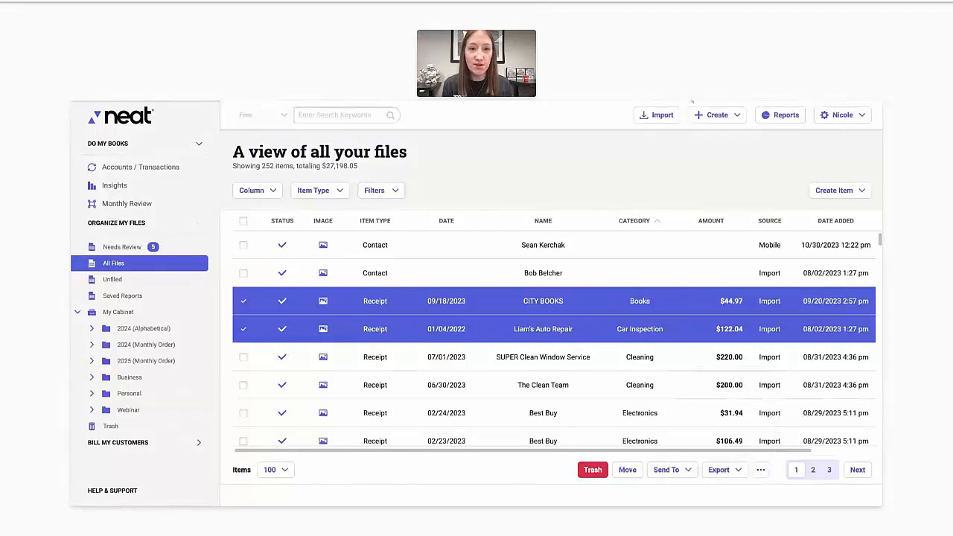